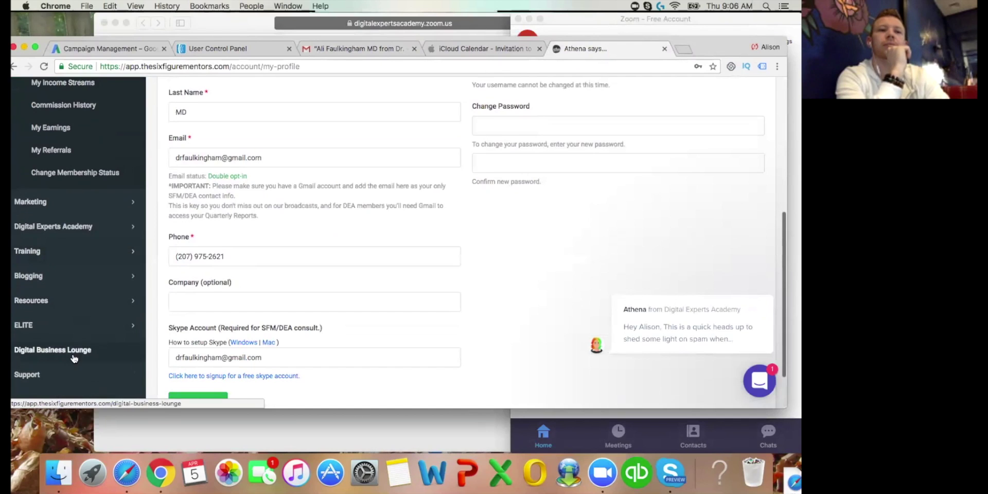
Open the Digital Business Lounge and go to the My Websites list.
click(76, 349)
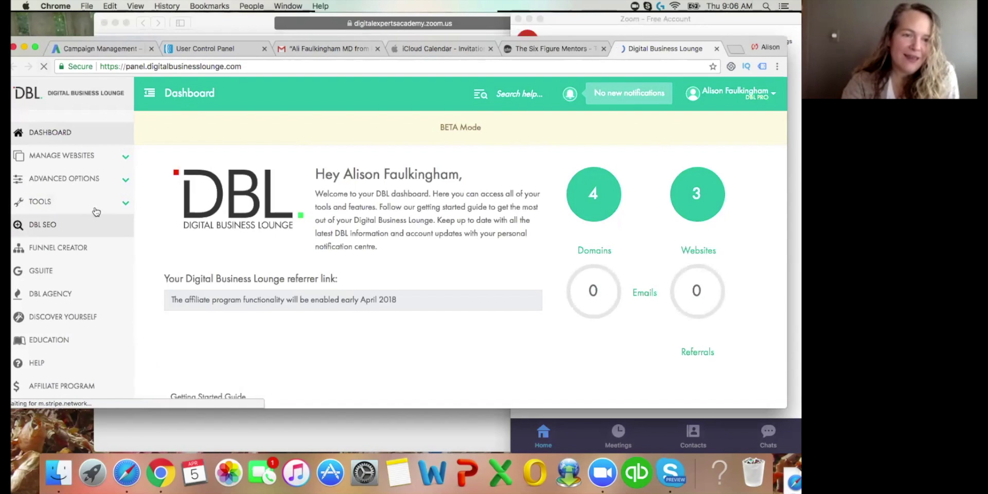
scroll(97, 212, down, 1)
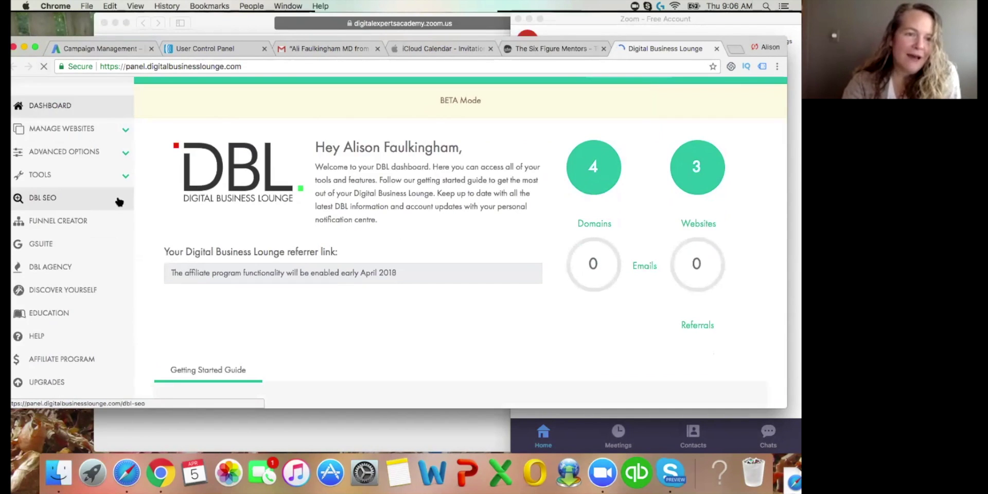
click(125, 130)
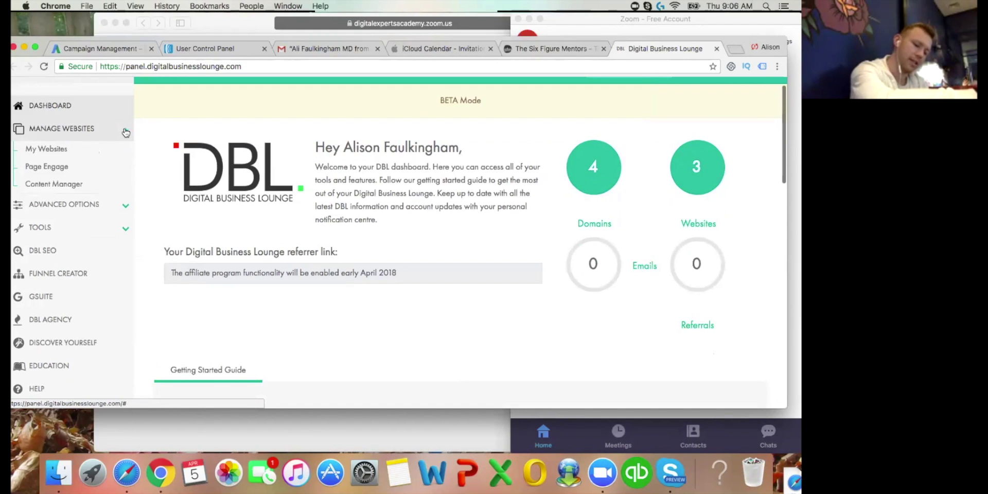
click(53, 152)
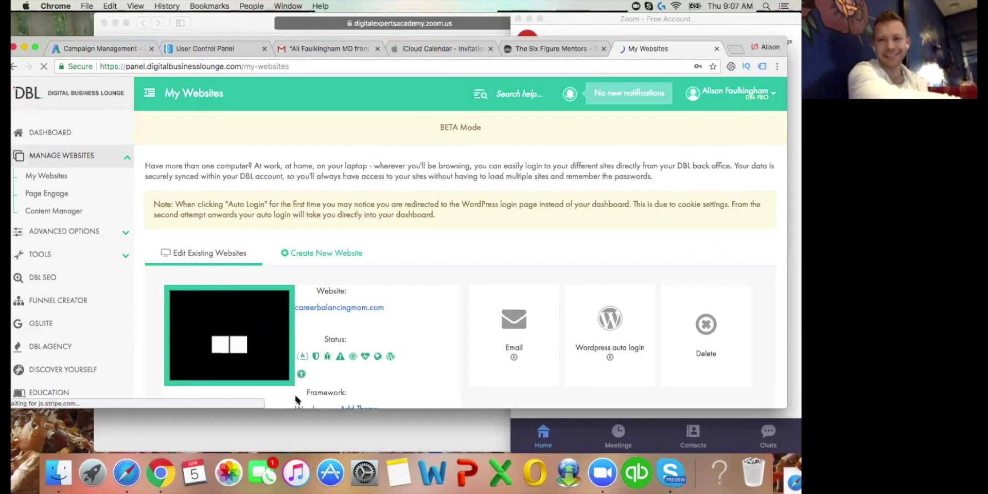
Log in to the WordPress admin dashboard of the second listed website using Admin Autologin.
scroll(295, 396, down, 5)
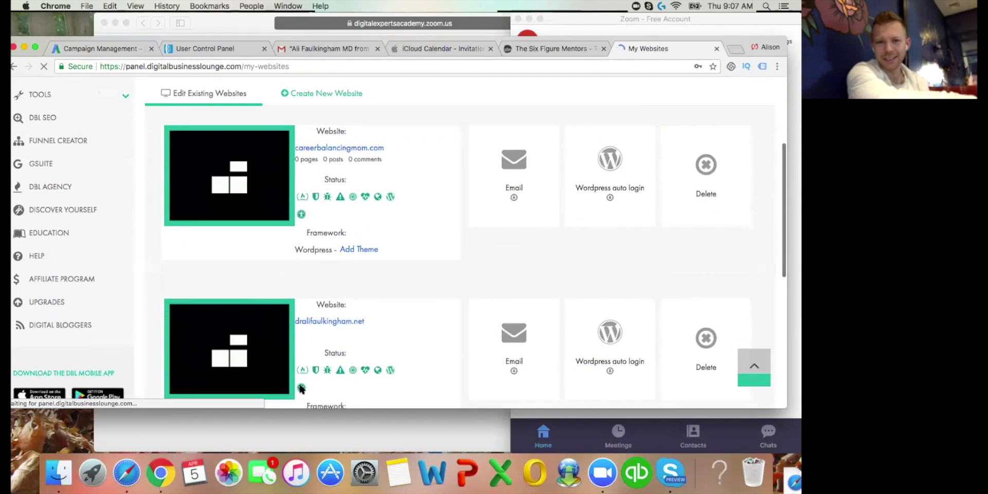
scroll(297, 391, down, 2)
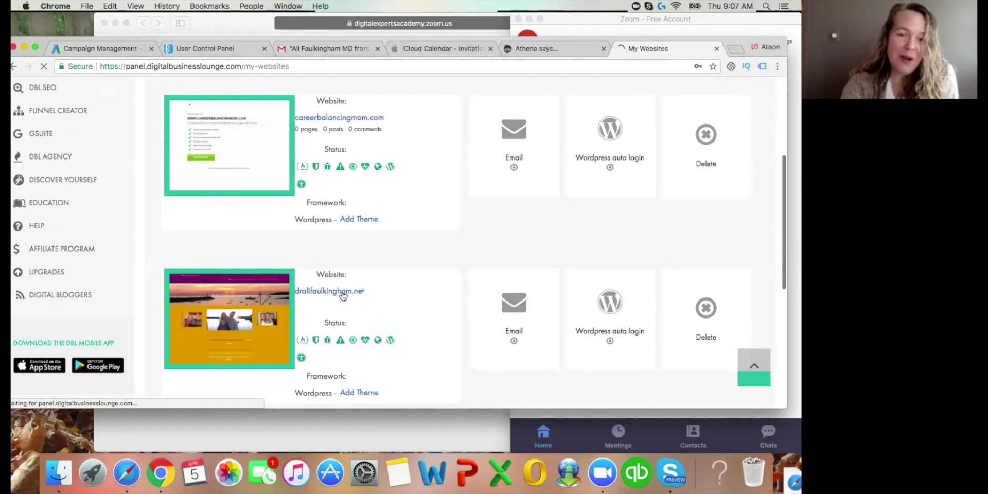
click(613, 321)
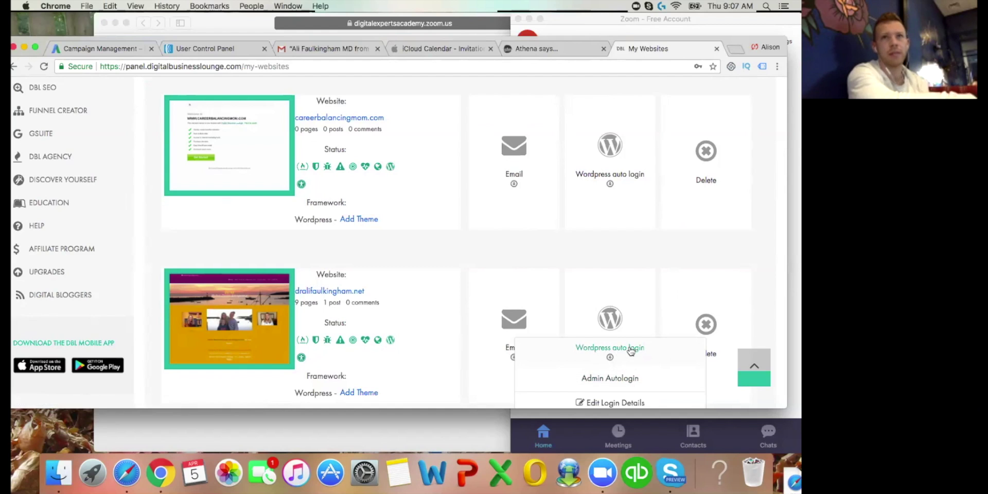
click(631, 351)
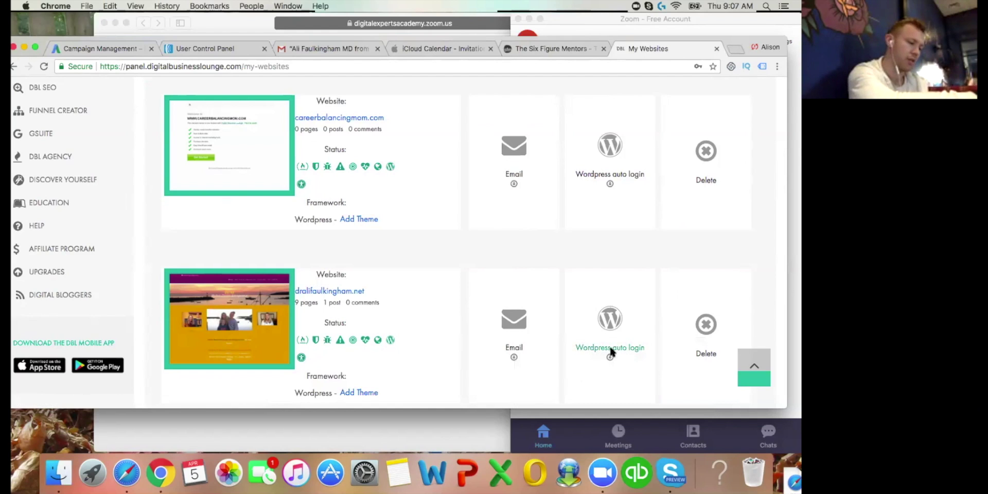
click(612, 350)
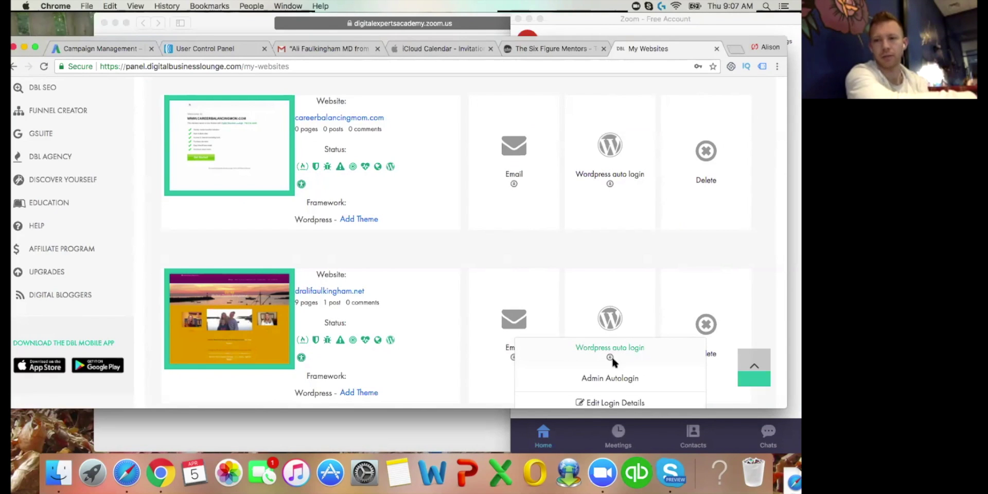
click(610, 377)
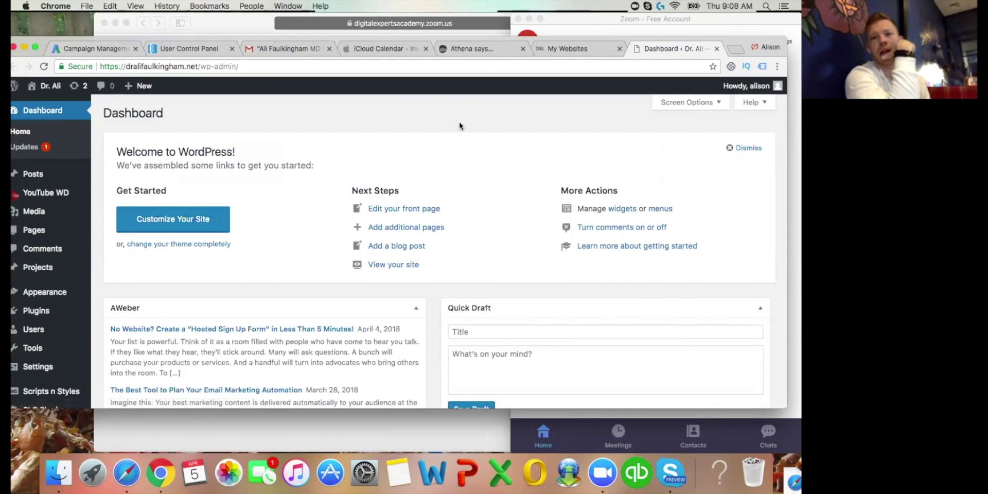
Search Google for "tag manager" in a new browser tab.
click(778, 67)
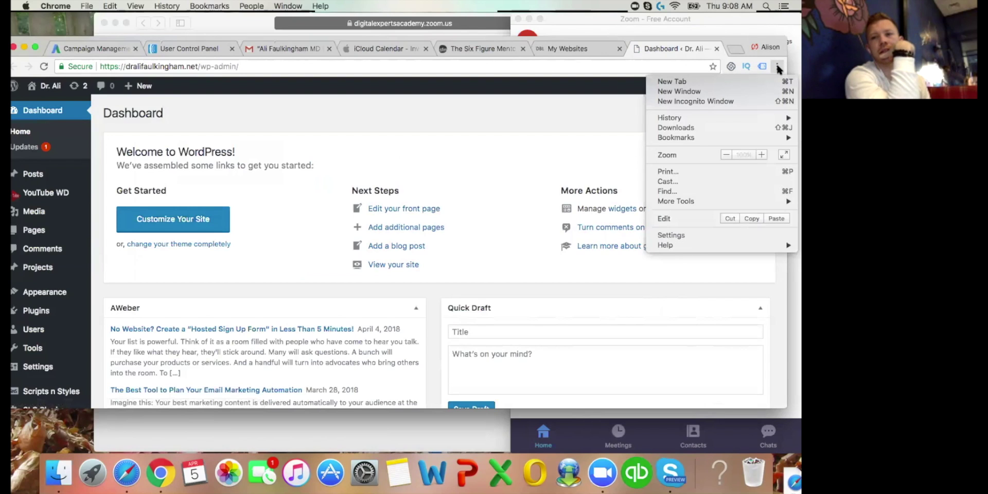
click(713, 83)
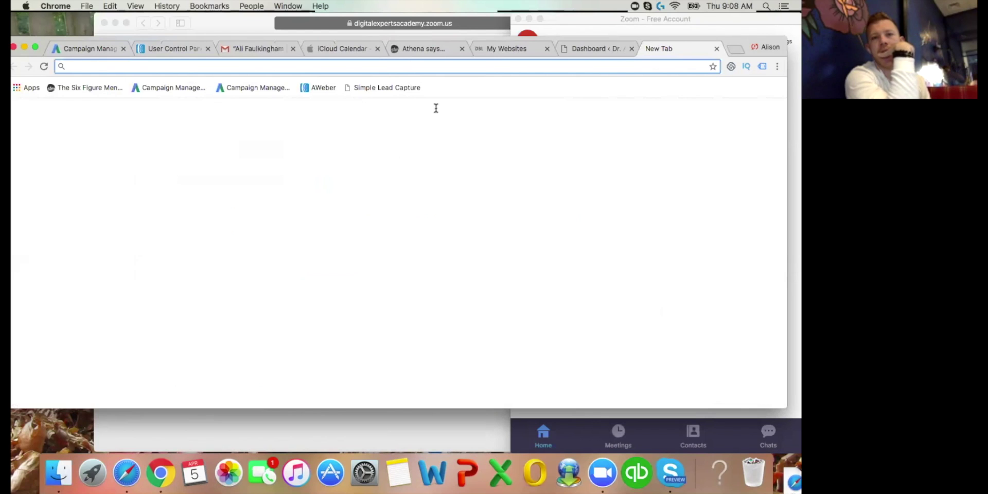
click(390, 267)
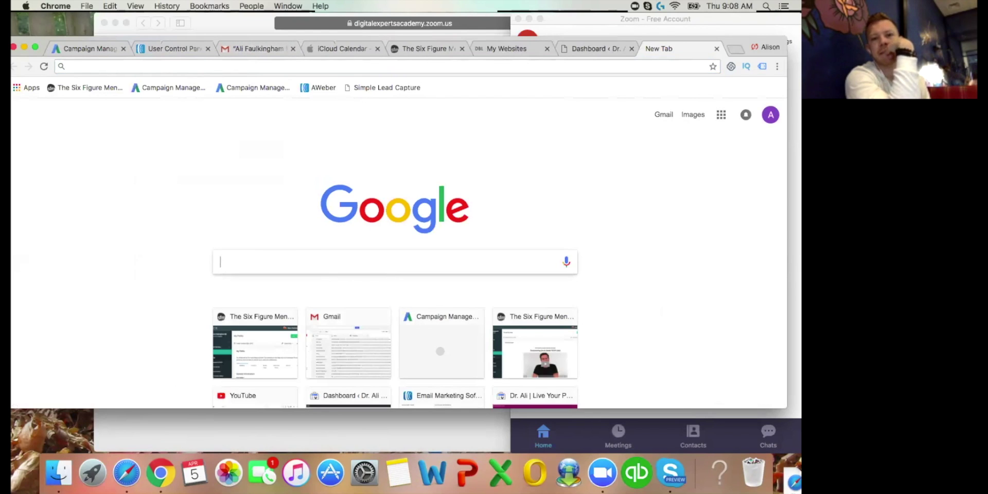
text(tag)
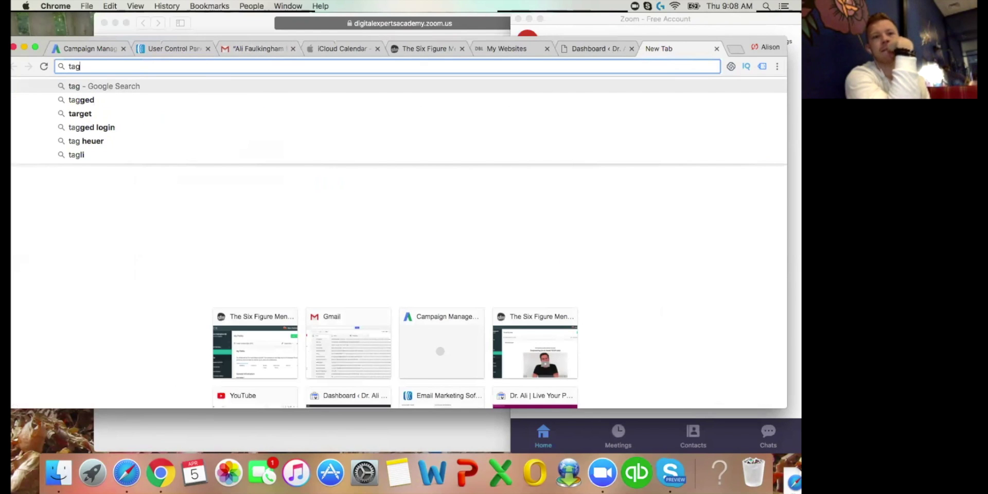
text( m)
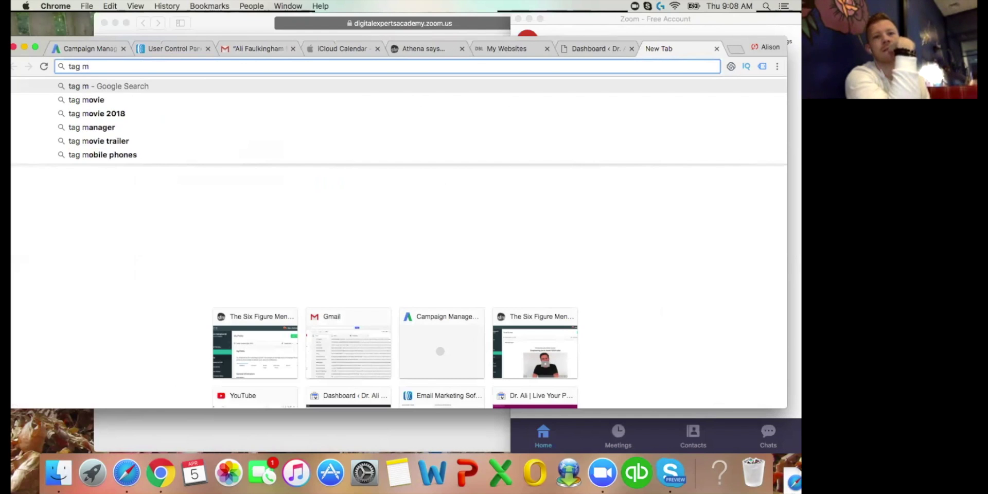
text(an)
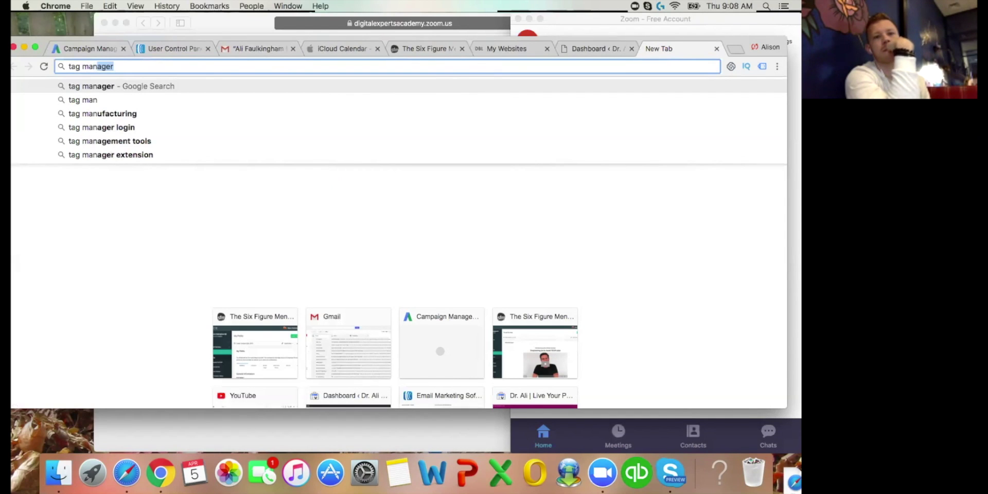
click(189, 86)
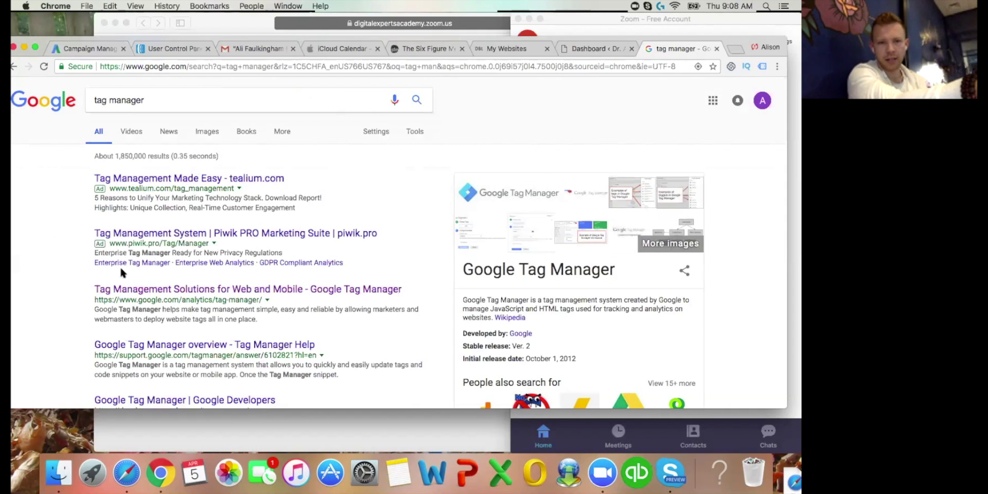
Open the Google Tag Manager site from the search results and sign in to the Tag Manager product.
click(124, 290)
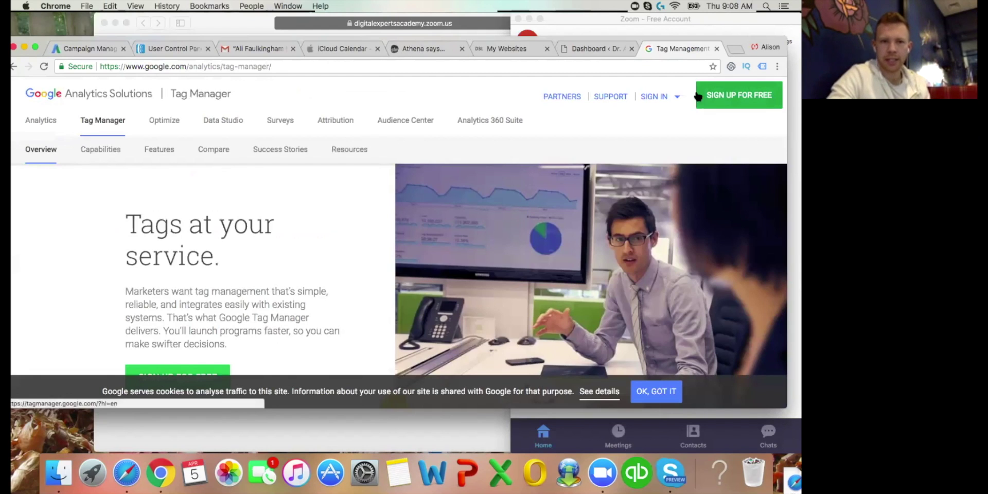
click(678, 98)
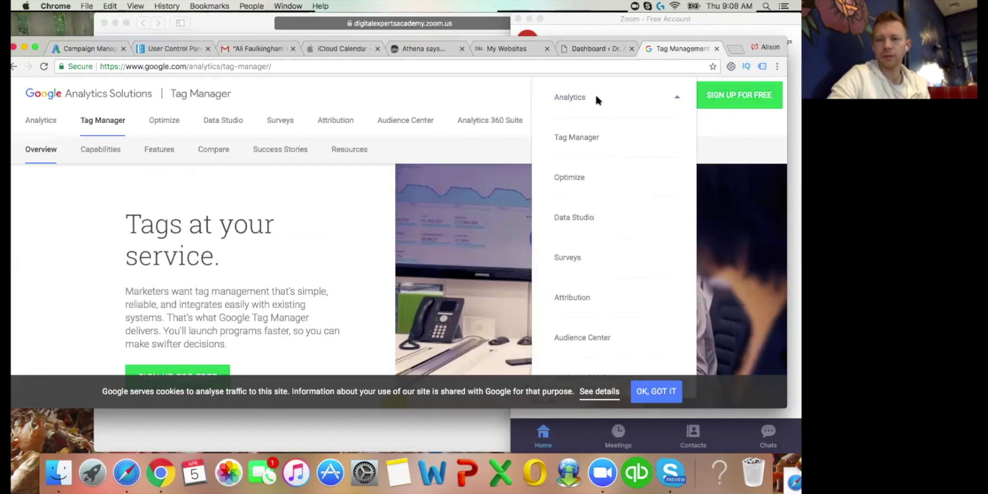
click(582, 138)
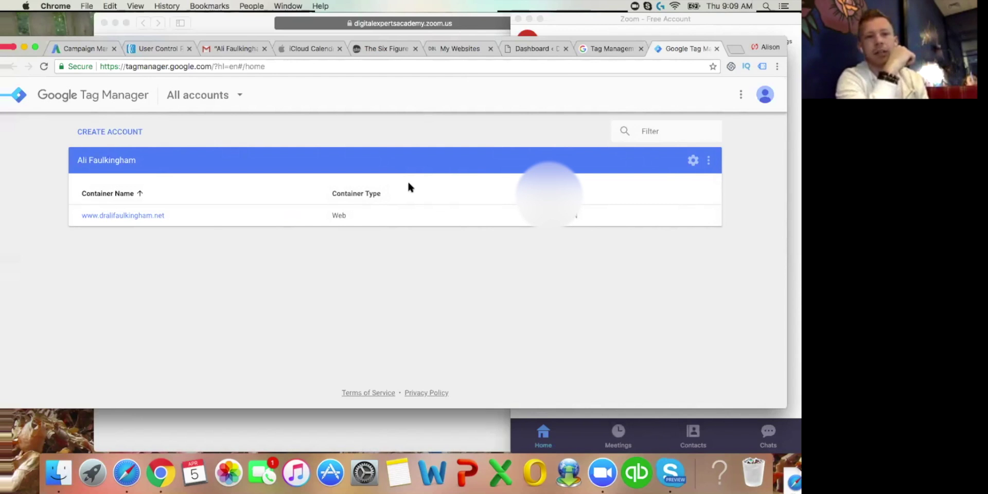
Show the Install Google Tag Manager code snippets for the website's existing web container.
click(118, 215)
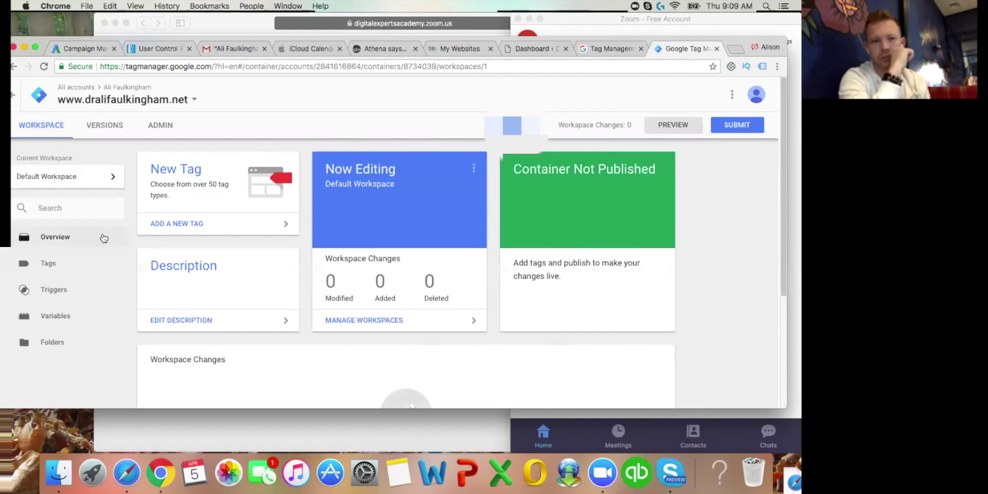
click(163, 126)
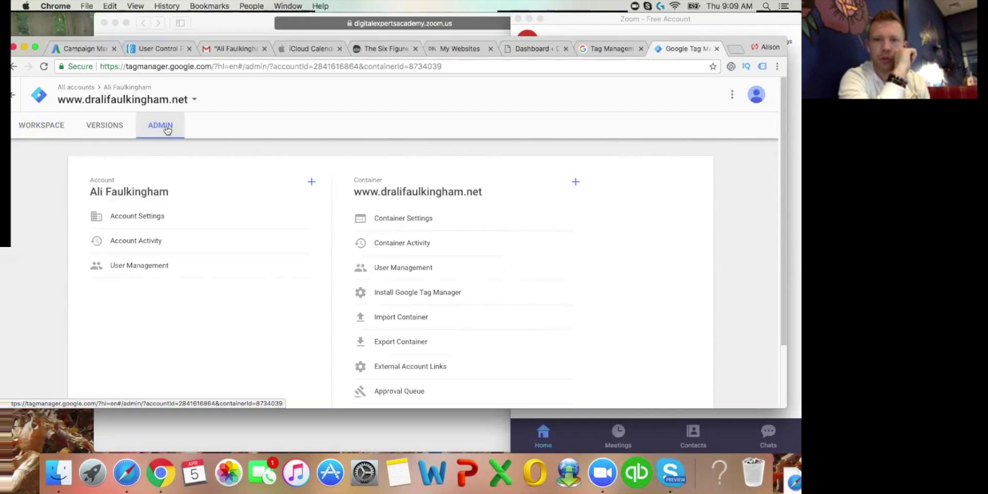
click(388, 293)
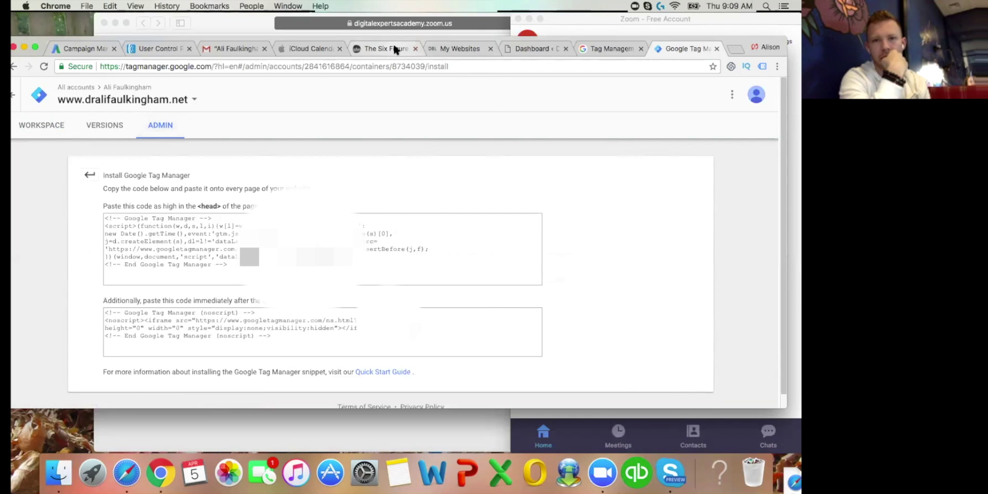
Return to the WordPress dashboard and open the Code Integration settings with the head and body code boxes in Divi Theme Options.
click(461, 50)
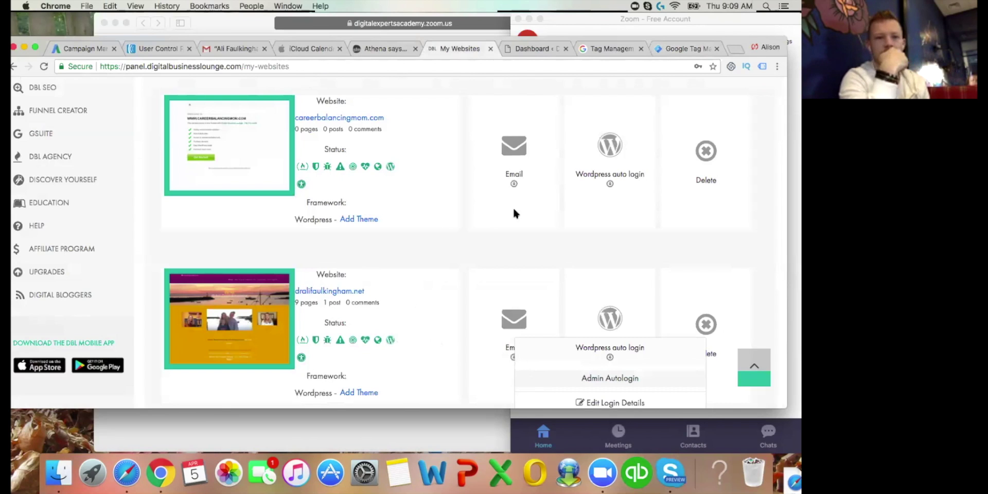
click(545, 50)
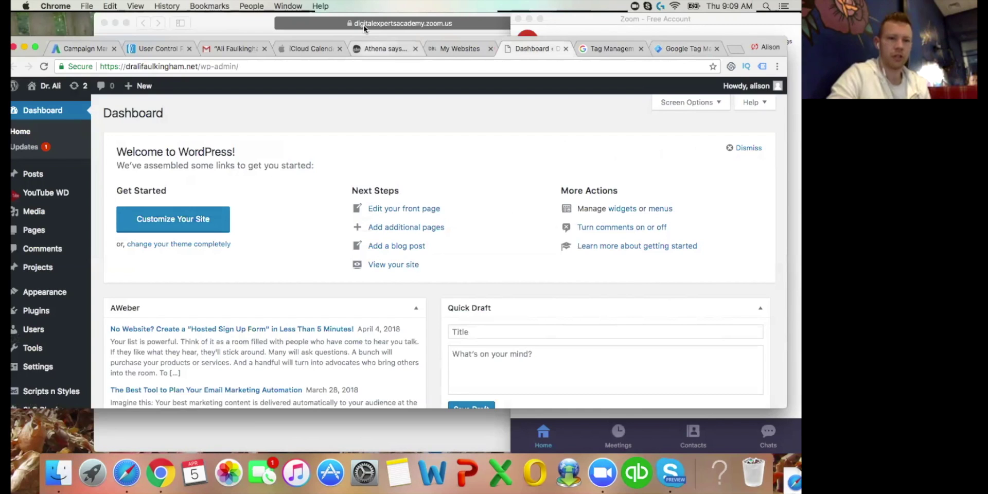
drag(196, 36, 213, 32)
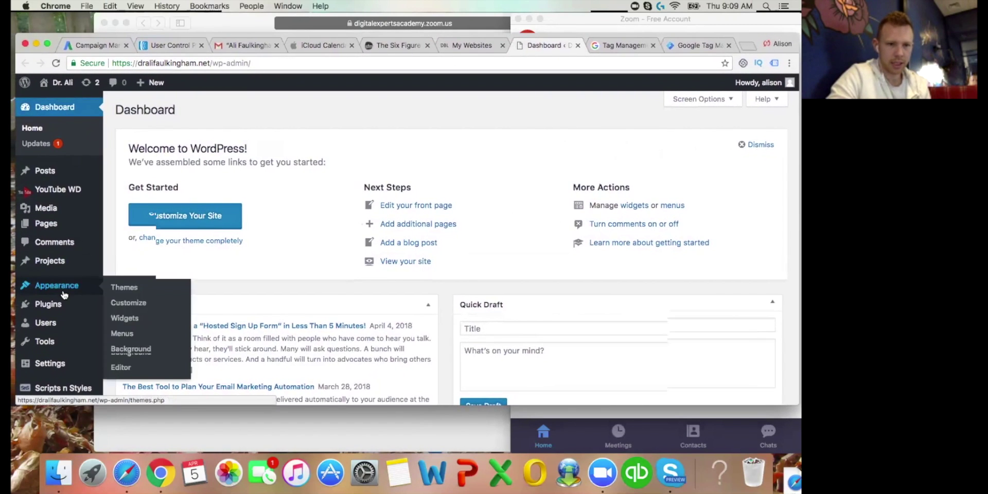
scroll(32, 402, down, 5)
click(43, 351)
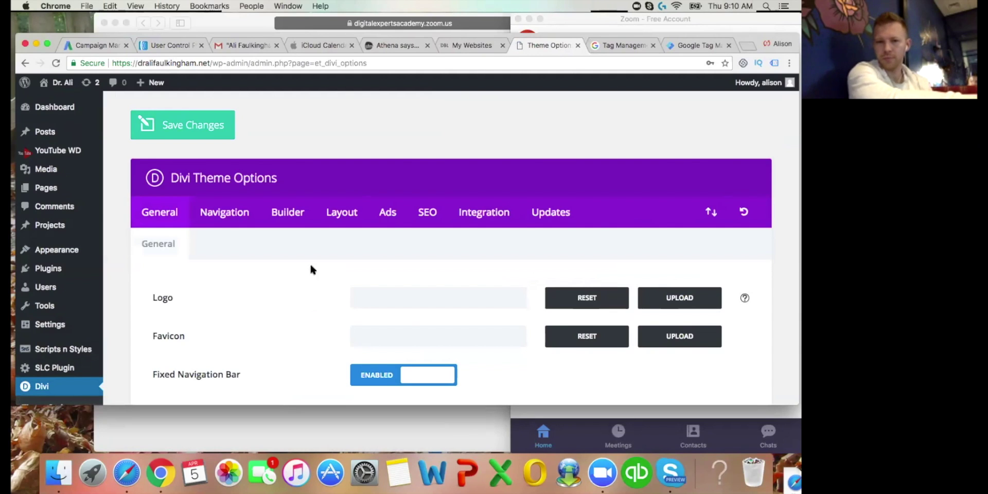
scroll(504, 237, down, 5)
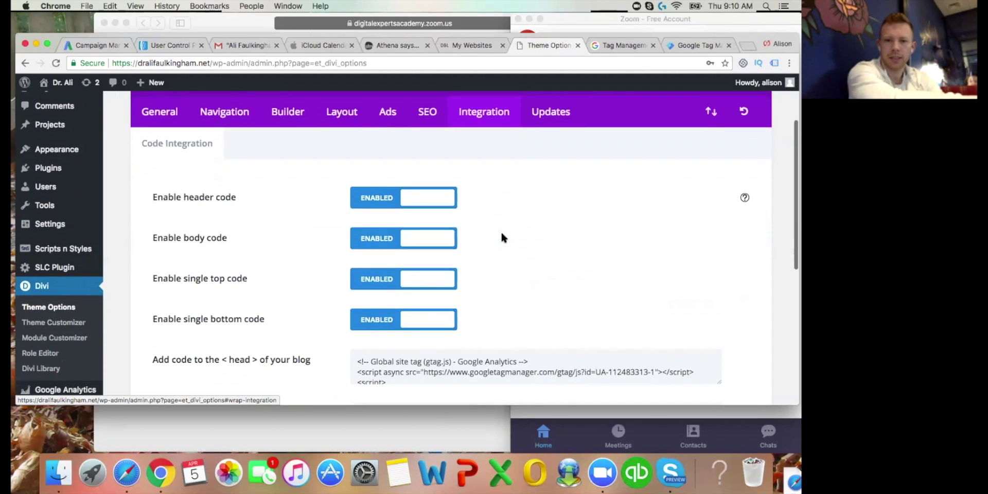
scroll(502, 237, down, 5)
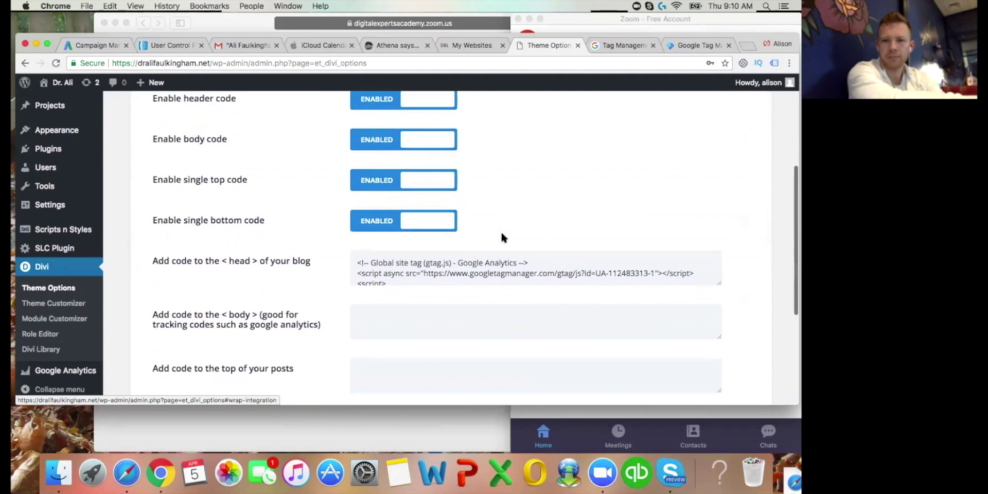
scroll(501, 237, up, 1)
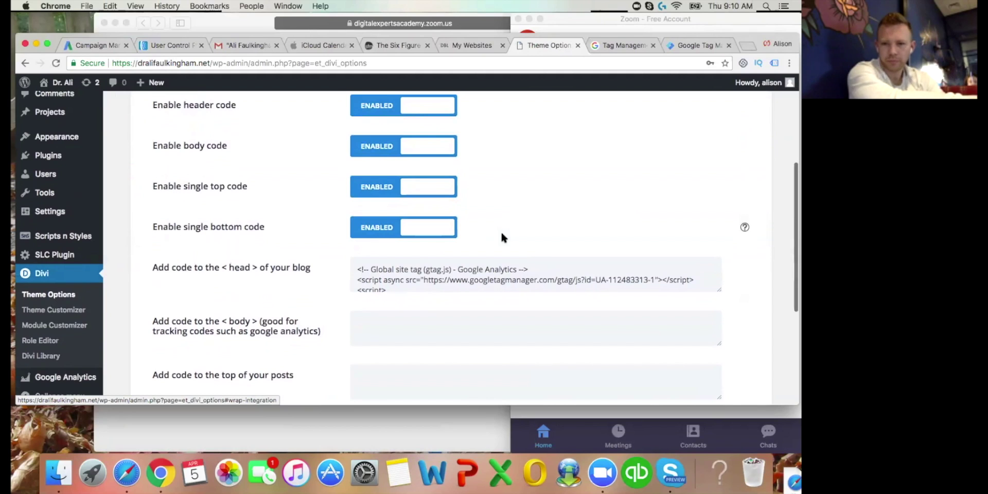
Copy the entire Google Tag Manager head snippet from the container's installation page.
click(625, 46)
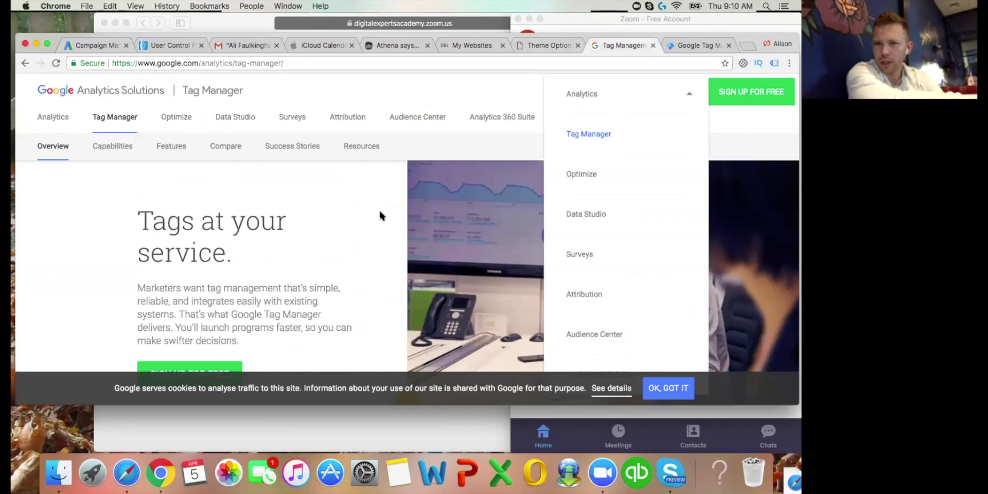
click(696, 45)
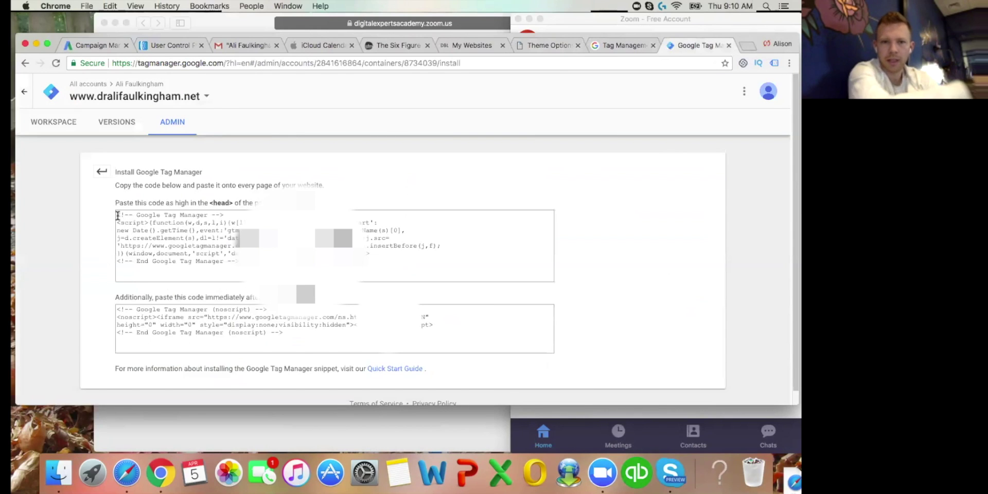
drag(119, 215, 240, 263)
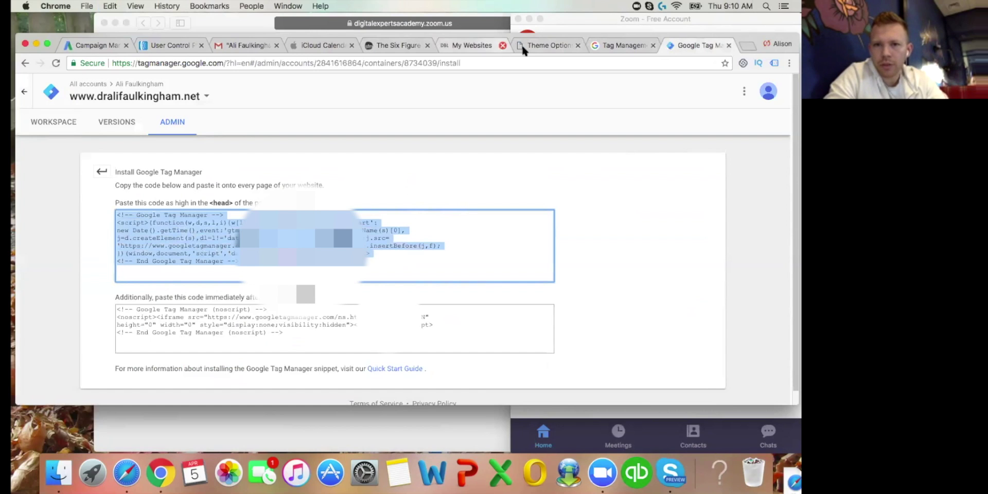
Enlarge the head code box in the Divi settings and replace its Google Analytics code with the copied Google Tag Manager head snippet.
click(535, 50)
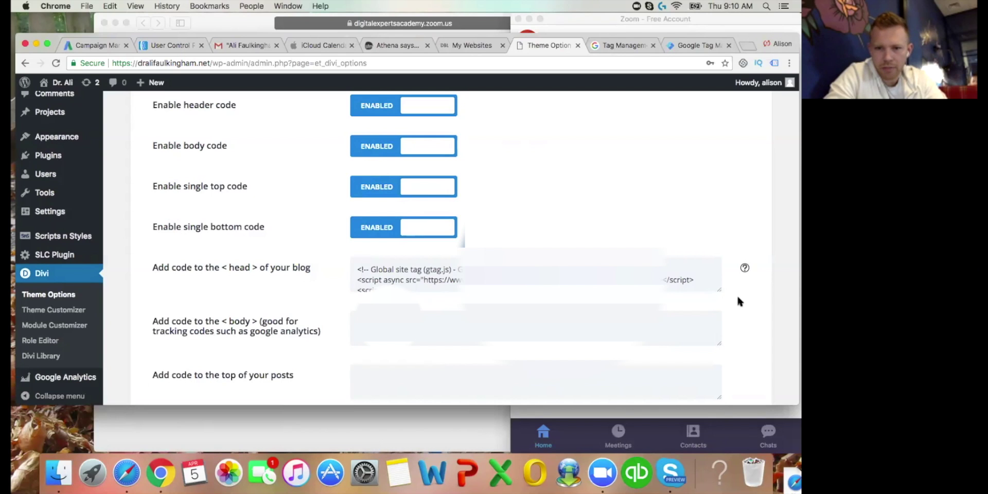
scroll(694, 159, down, 3)
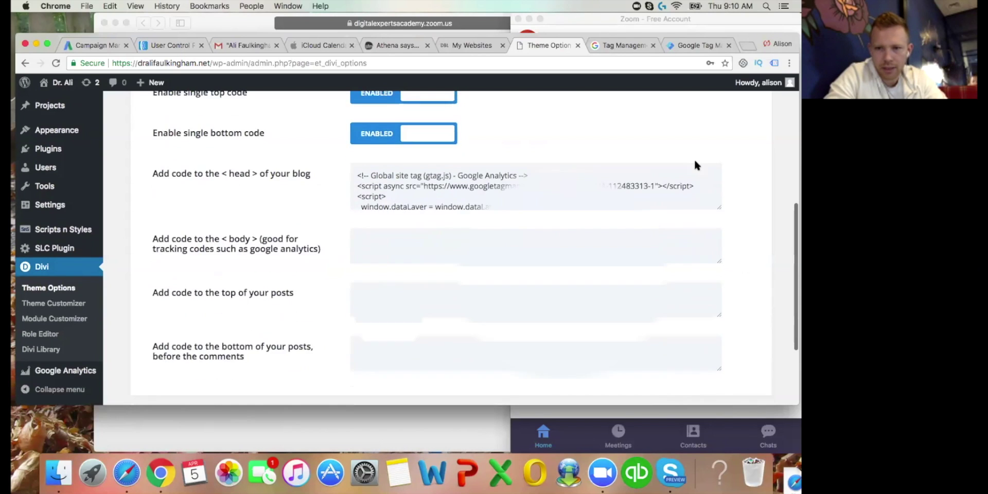
scroll(695, 170, down, 2)
drag(718, 200, 716, 296)
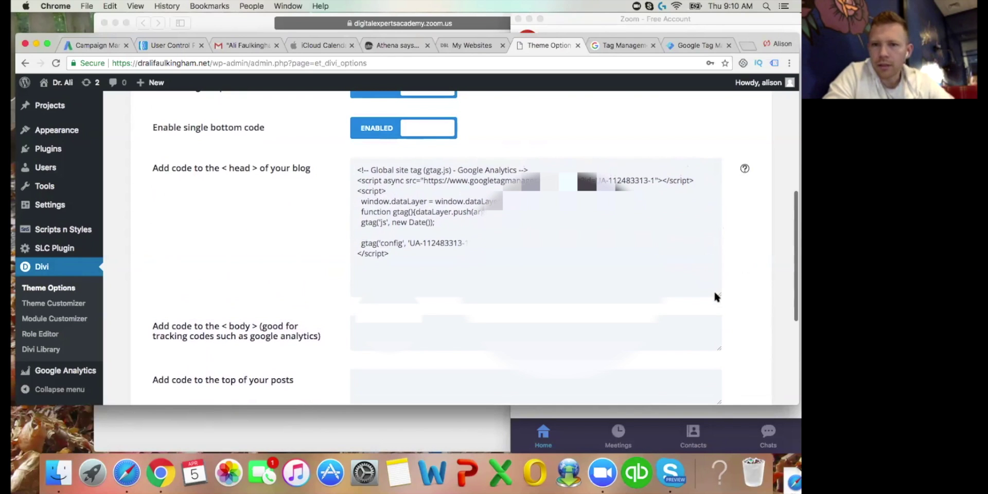
scroll(383, 247, up, 2)
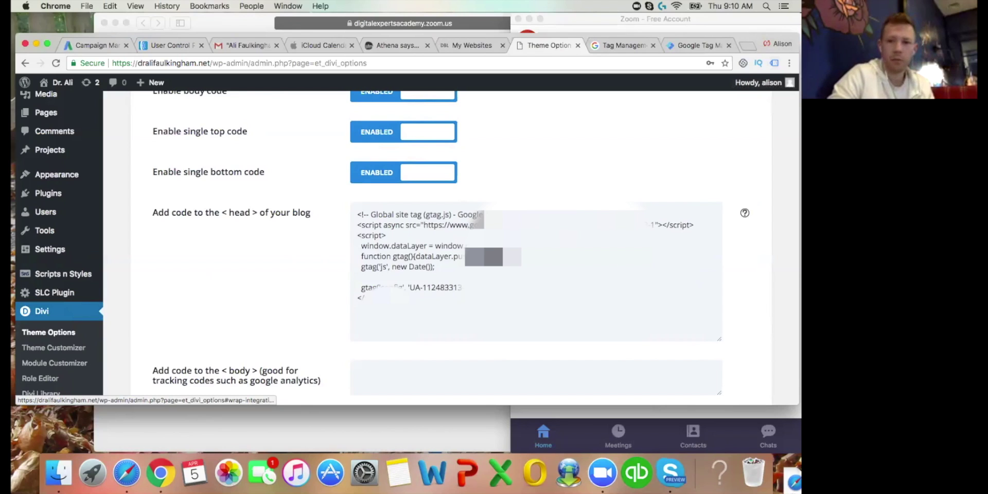
key(super+a)
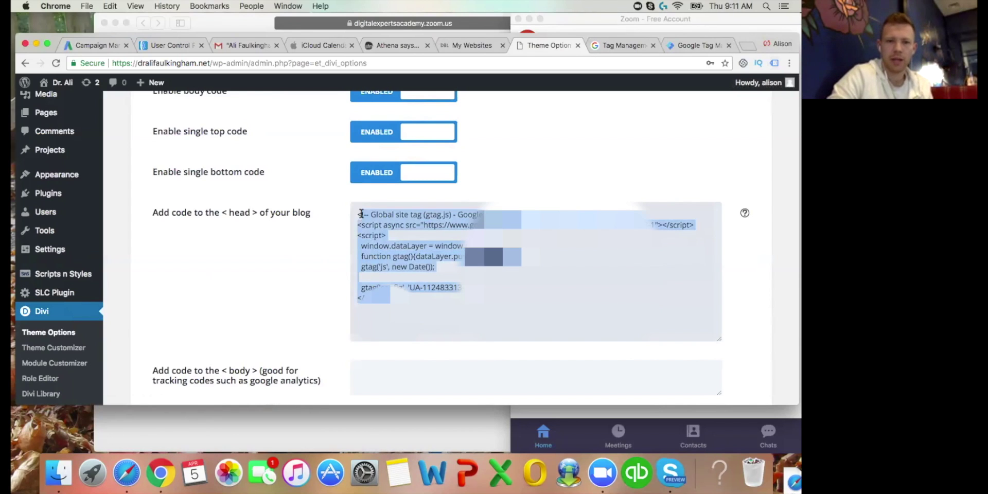
key(BackSpace)
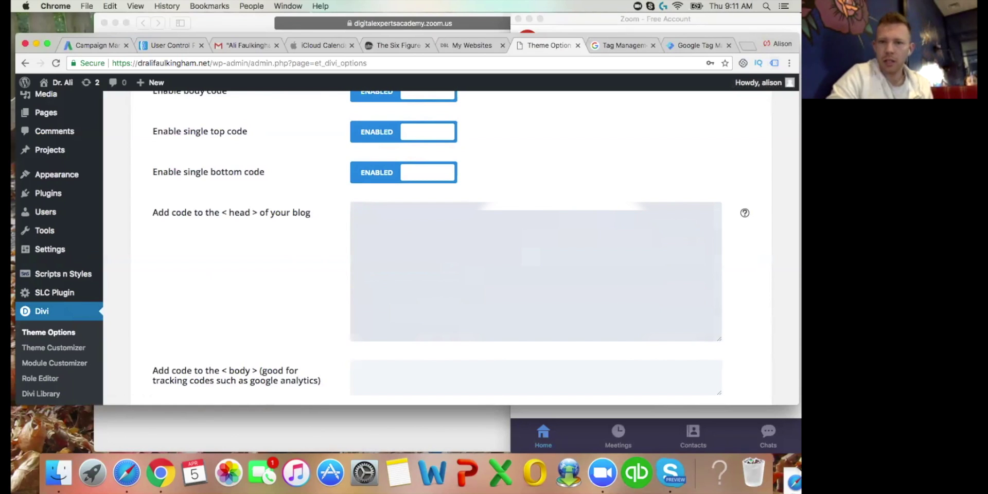
key(super+v)
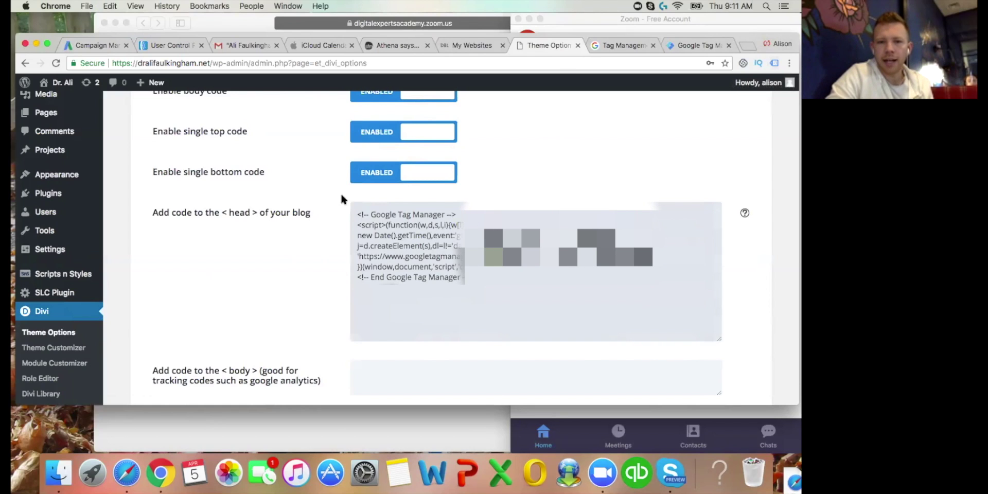
Copy the entire Google Tag Manager noscript body snippet from the container's installation page.
scroll(342, 199, down, 1)
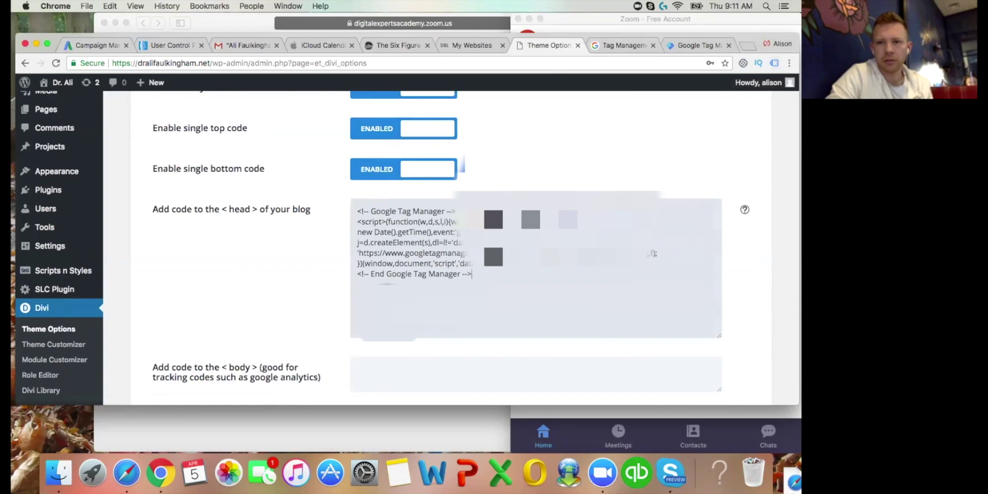
scroll(648, 223, down, 8)
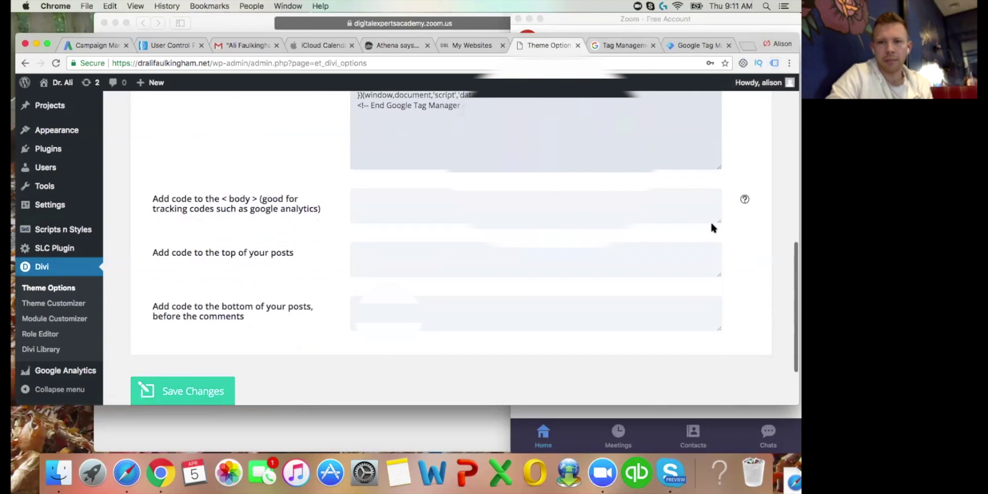
click(697, 45)
click(143, 312)
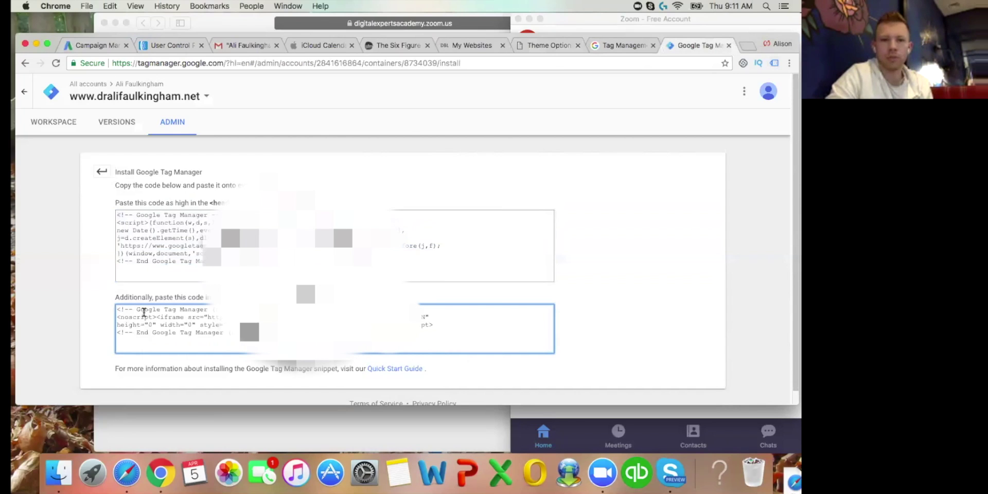
drag(153, 314, 223, 336)
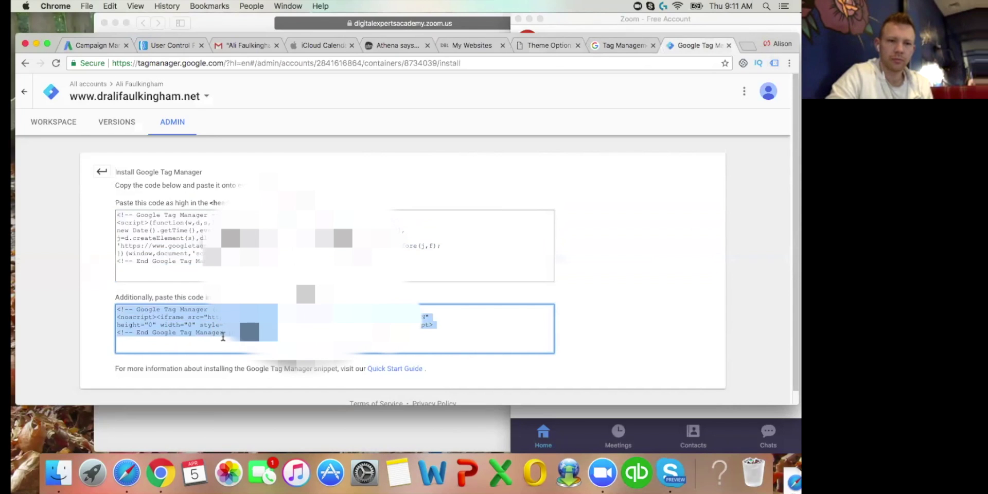
Paste the noscript snippet into the body code box of the Divi integration settings and save the changes.
click(548, 45)
click(390, 203)
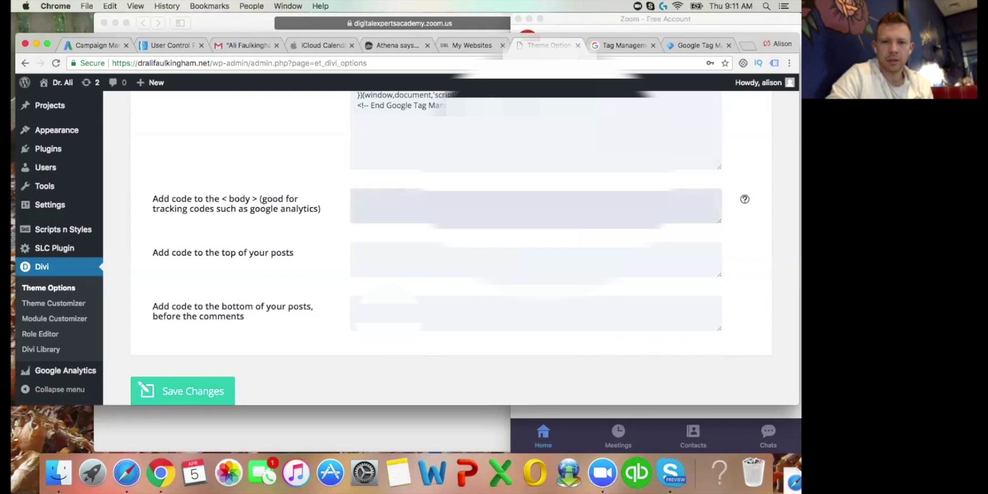
key(super+v)
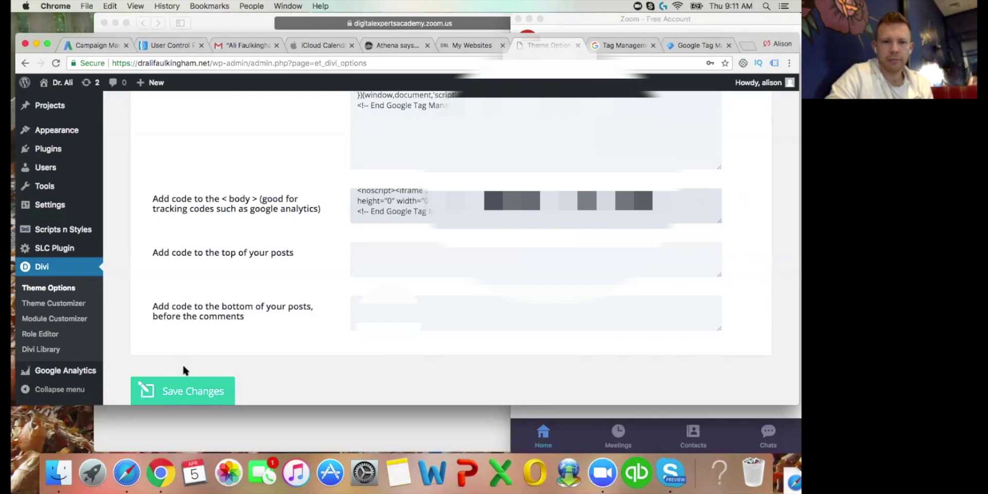
click(182, 394)
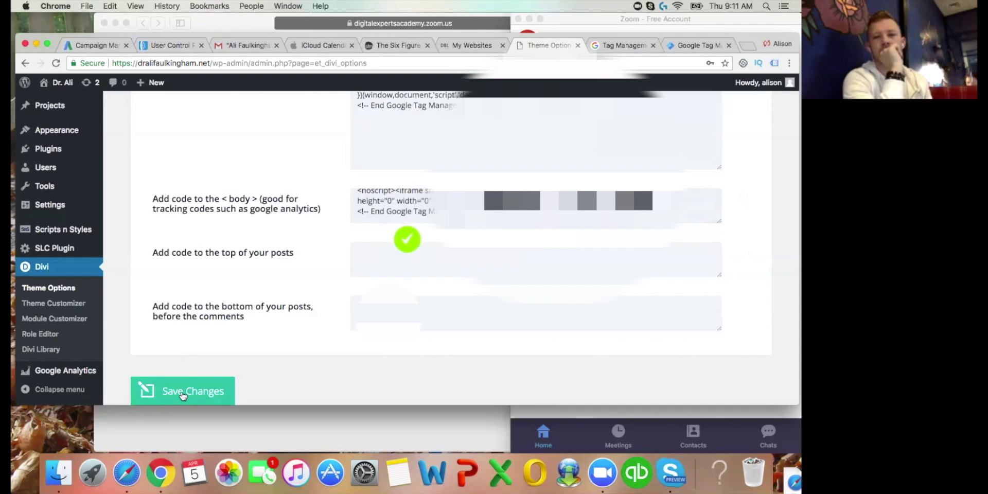
scroll(225, 149, up, 3)
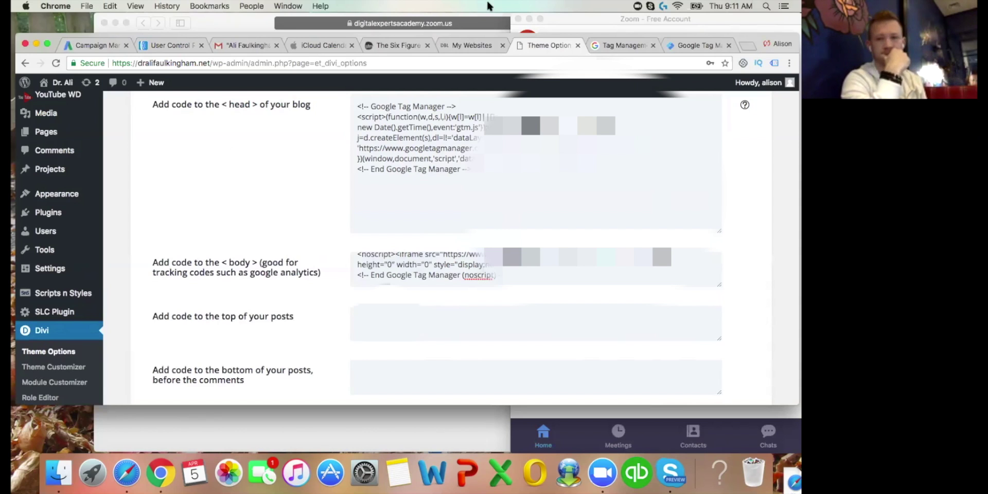
Return to Google Tag Manager and start a new tag in the container's workspace with the AdWords Conversion Tracking type.
click(710, 43)
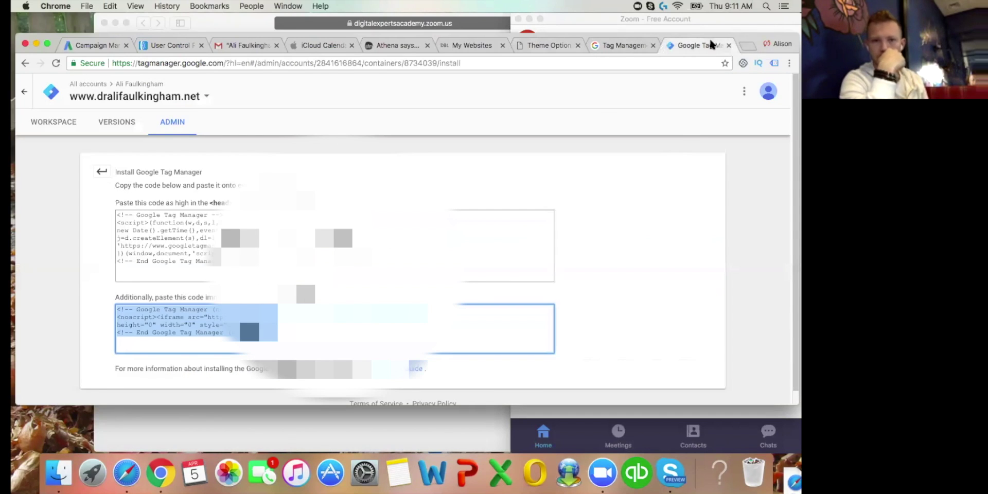
click(588, 327)
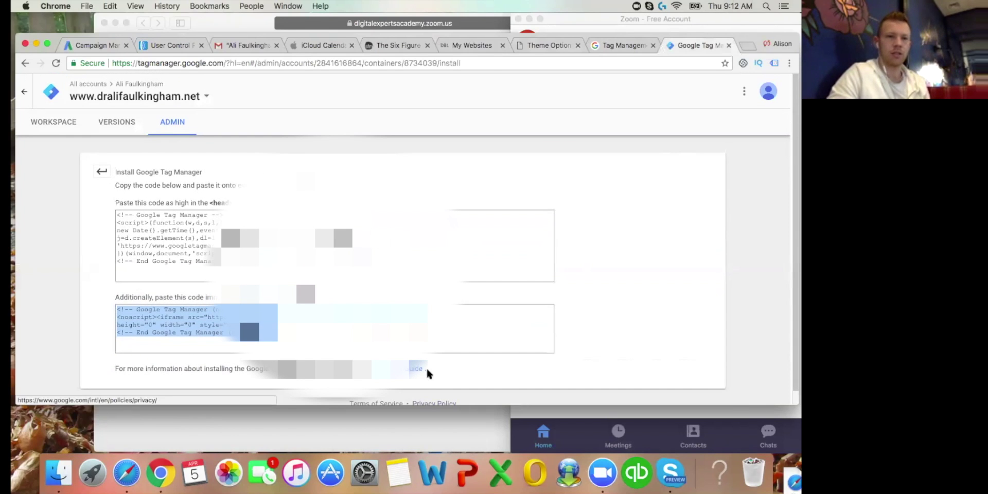
click(44, 123)
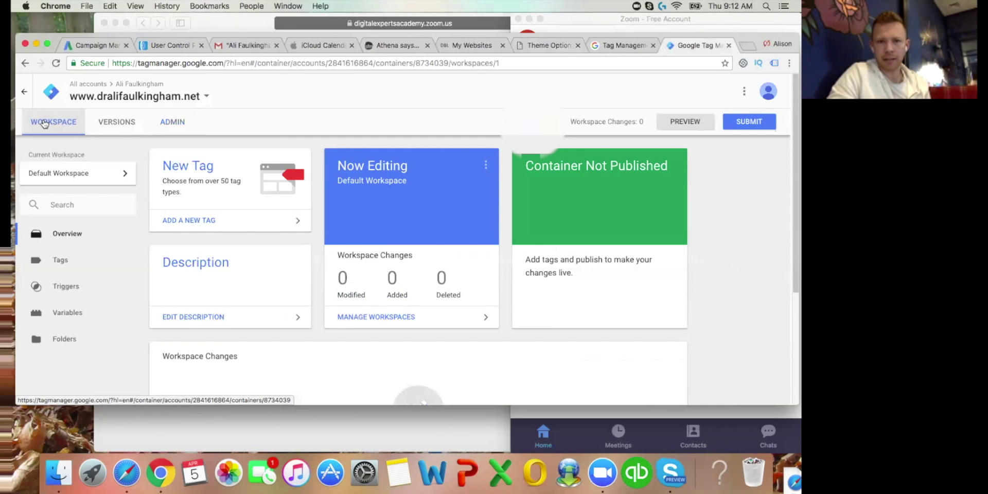
click(184, 167)
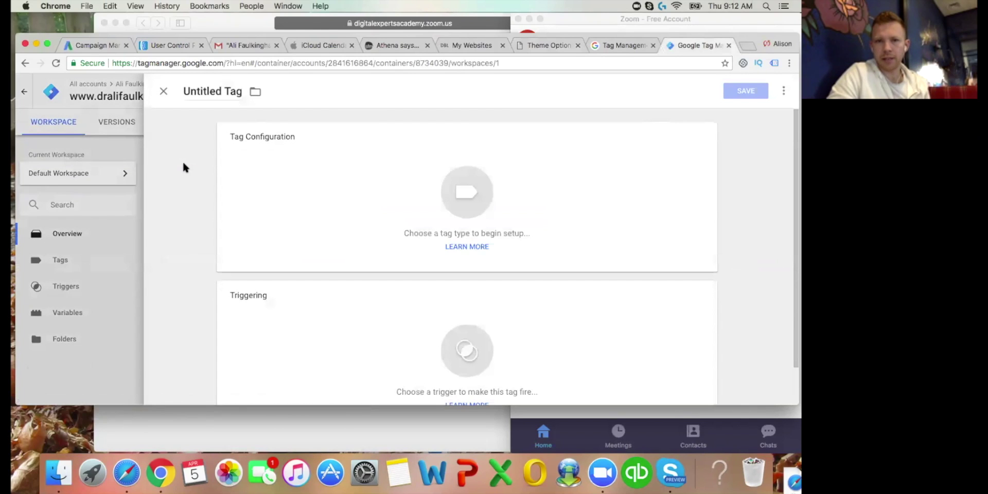
click(266, 139)
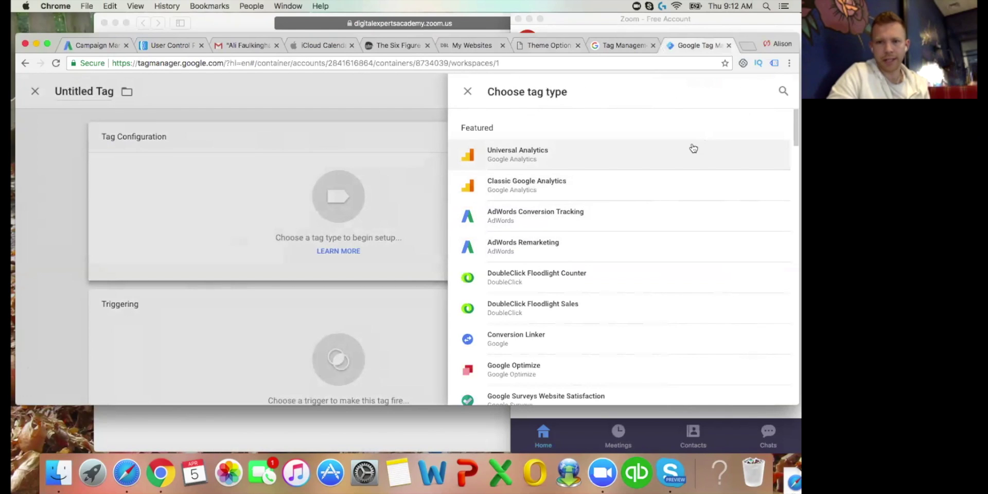
click(619, 214)
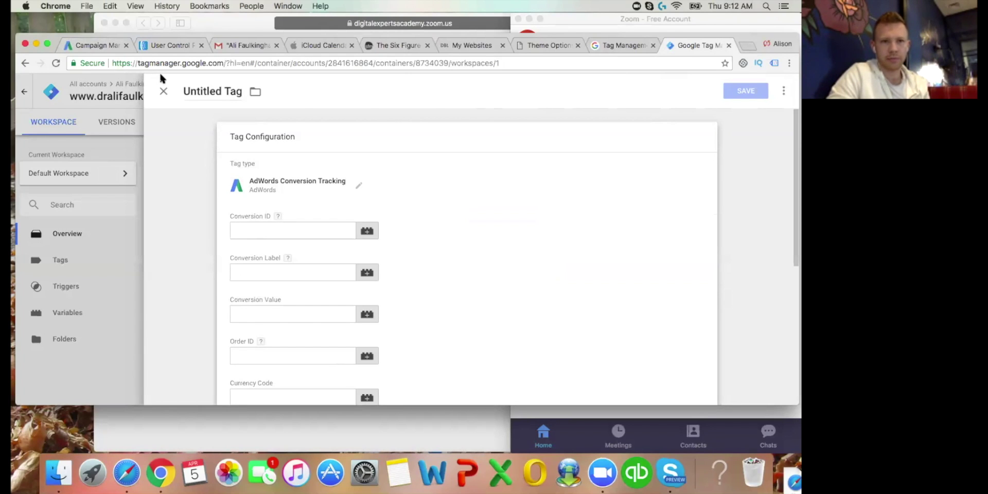
click(98, 45)
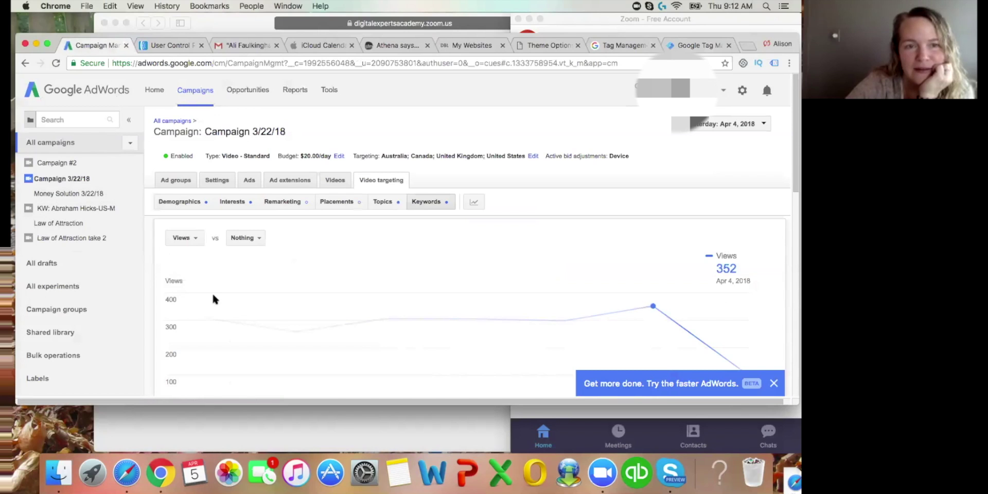
click(789, 63)
key(Escape)
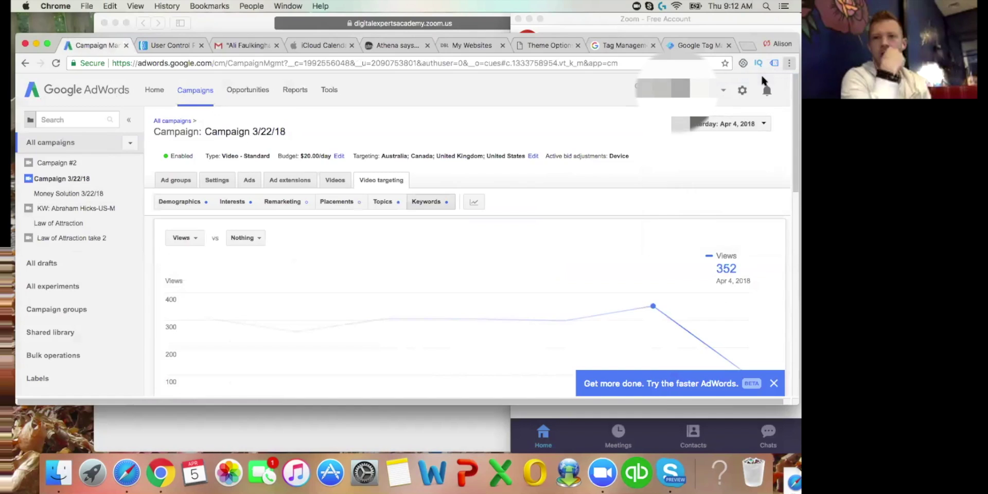
key(super+t)
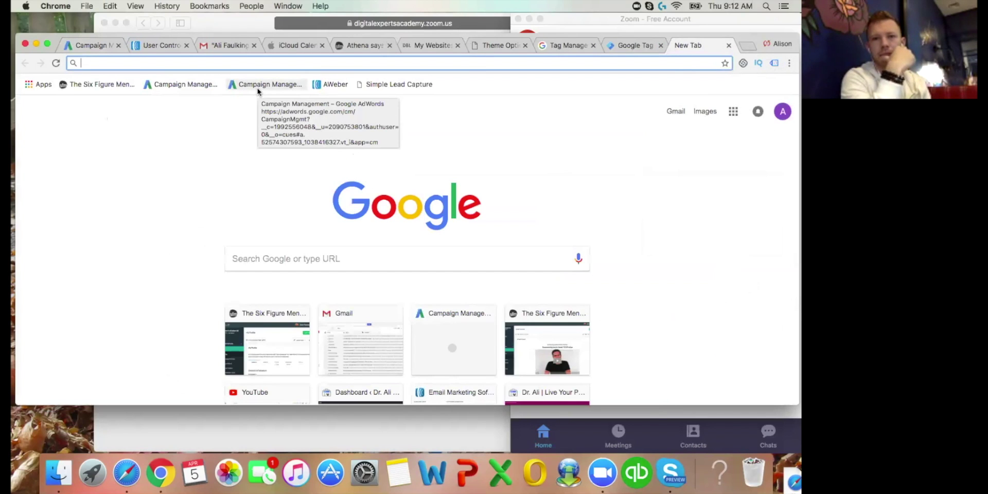
click(258, 87)
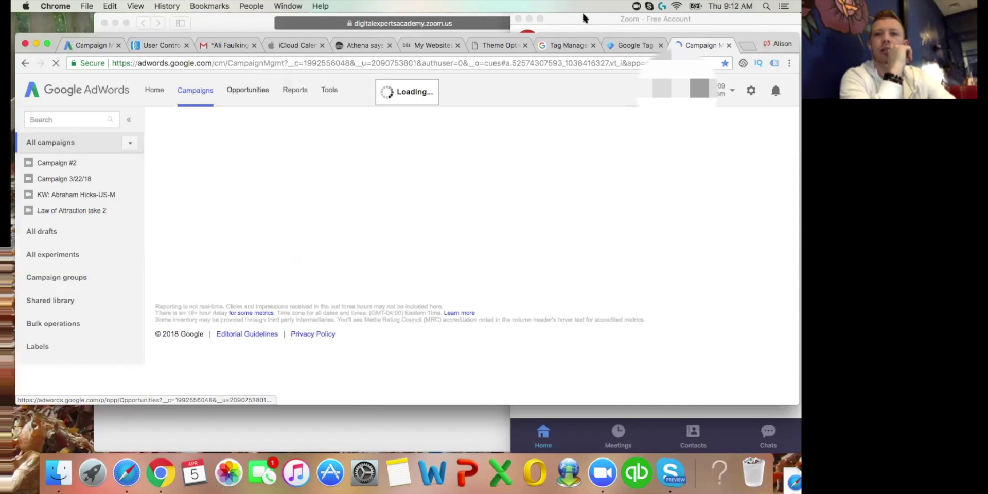
click(729, 47)
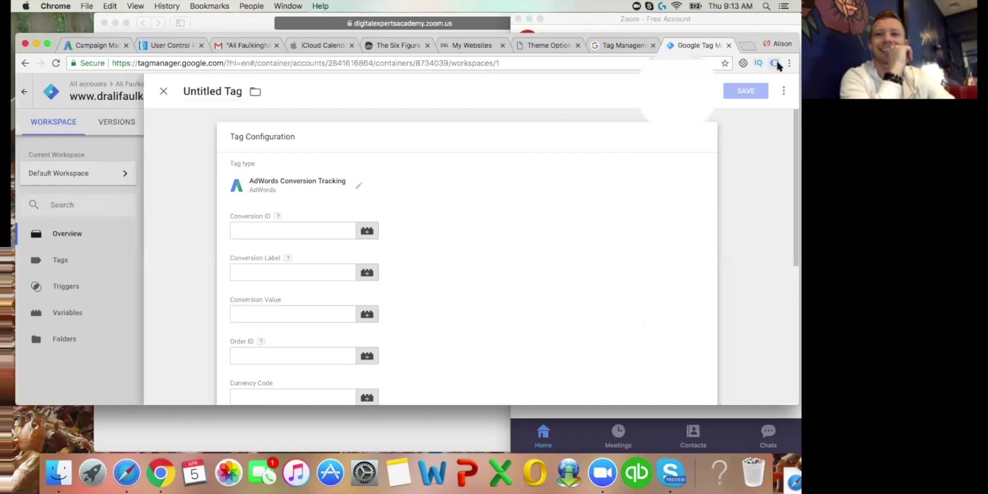
click(789, 63)
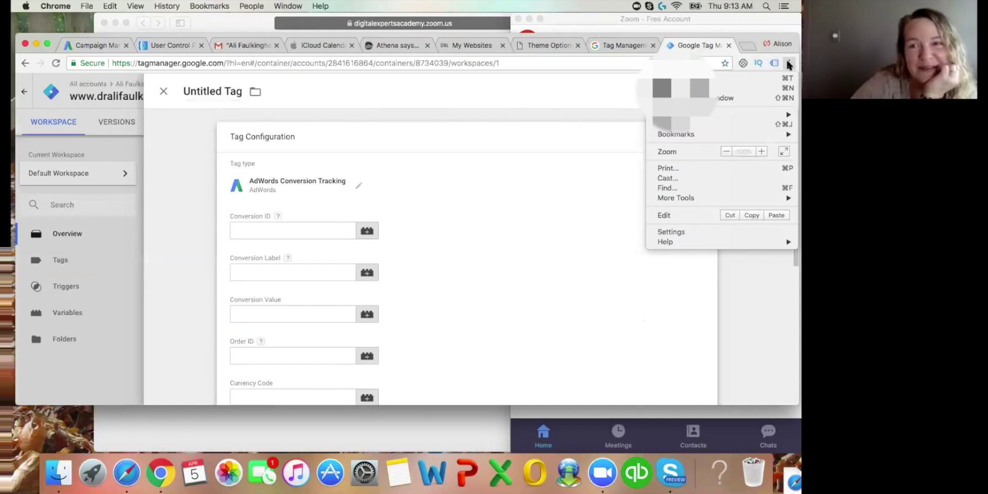
click(768, 77)
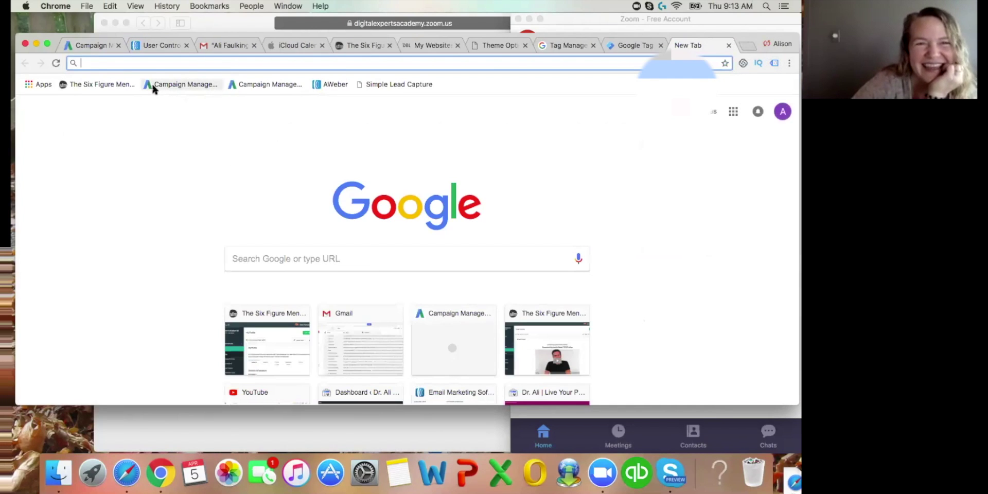
click(153, 86)
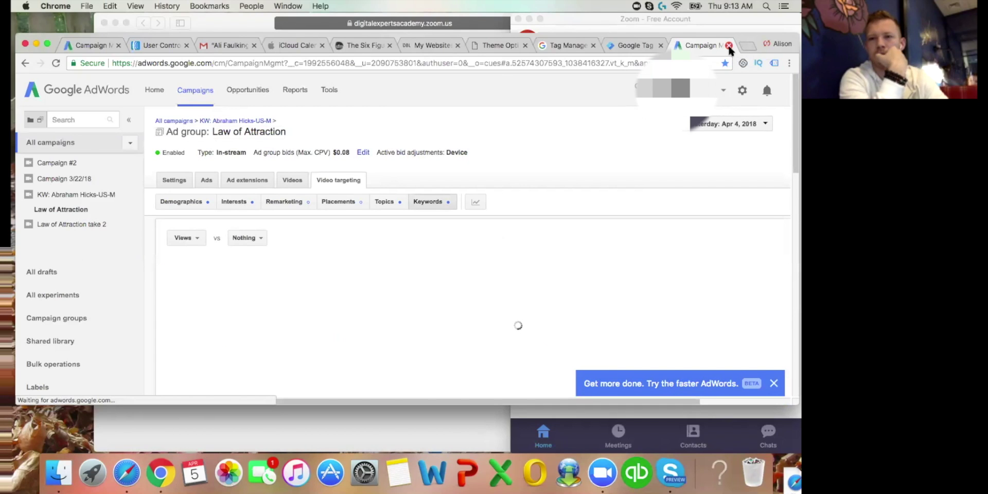
click(729, 46)
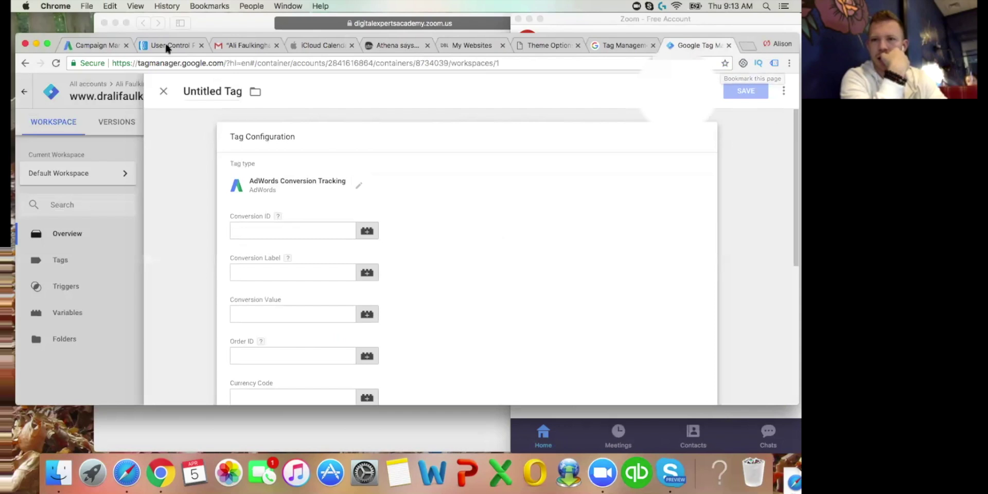
Go to the AdWords account, switch it to the new AdWords interface and open its list of conversion actions.
click(106, 45)
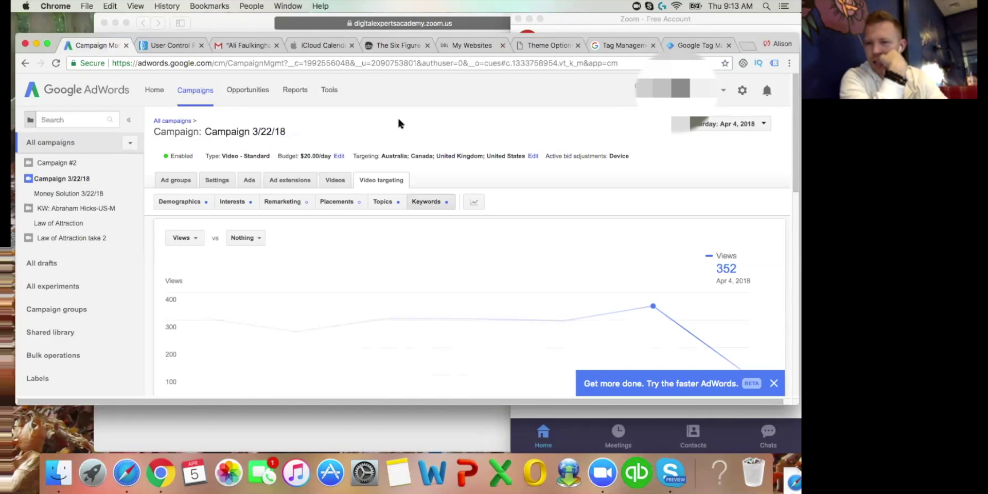
click(742, 91)
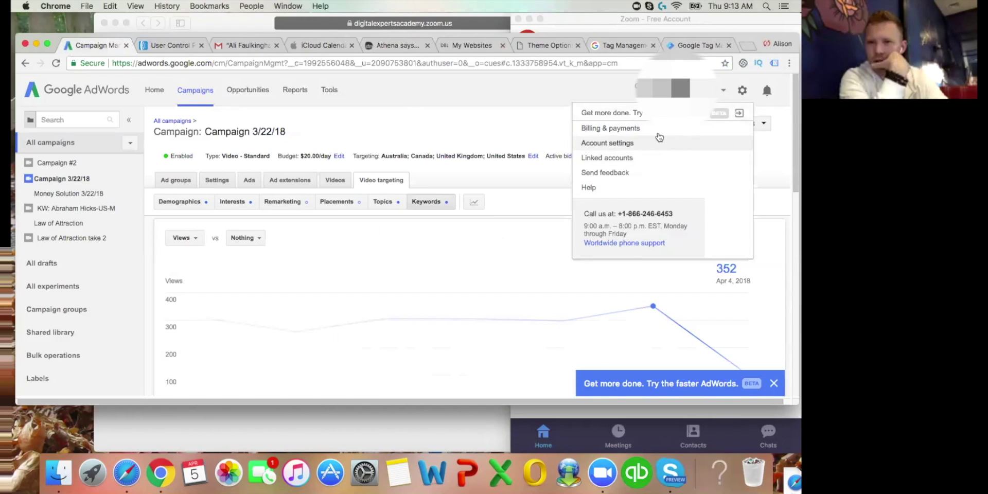
click(724, 118)
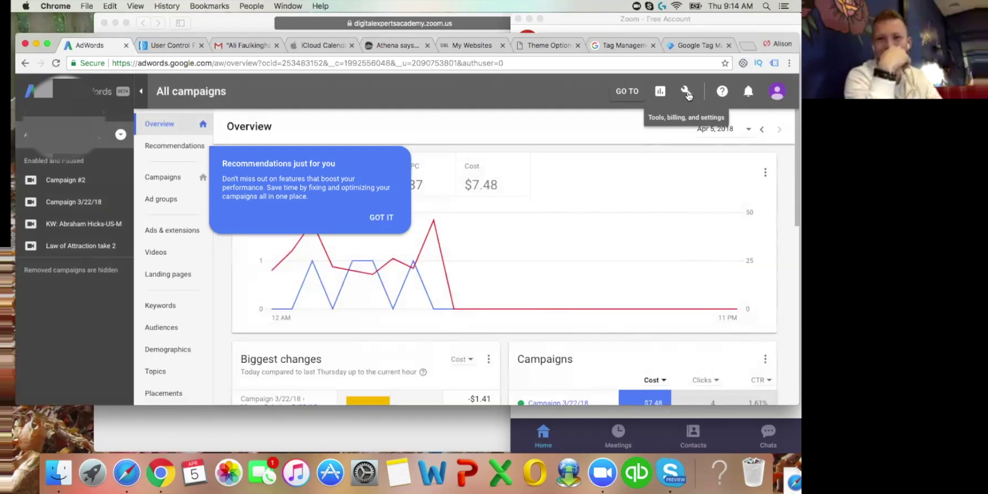
click(687, 93)
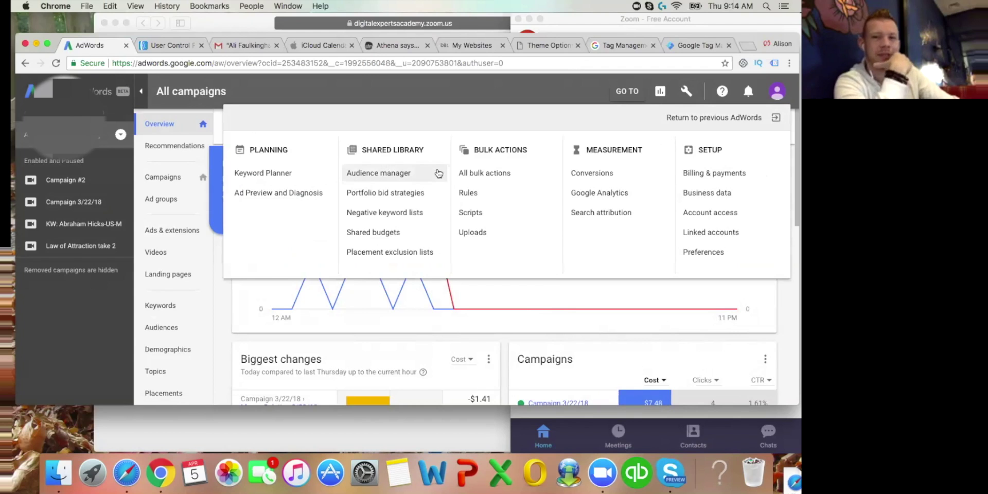
click(586, 175)
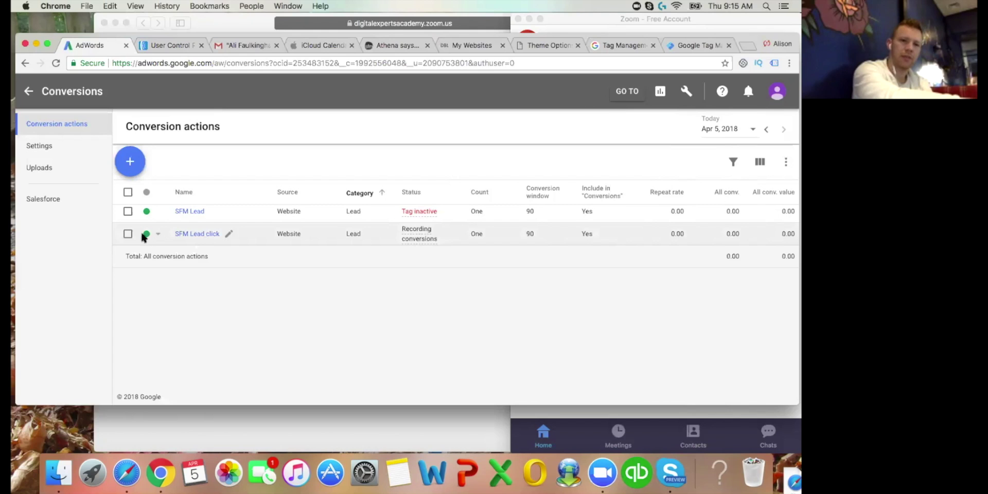
Set the status of the SFM Lead click conversion action to Removed.
click(128, 234)
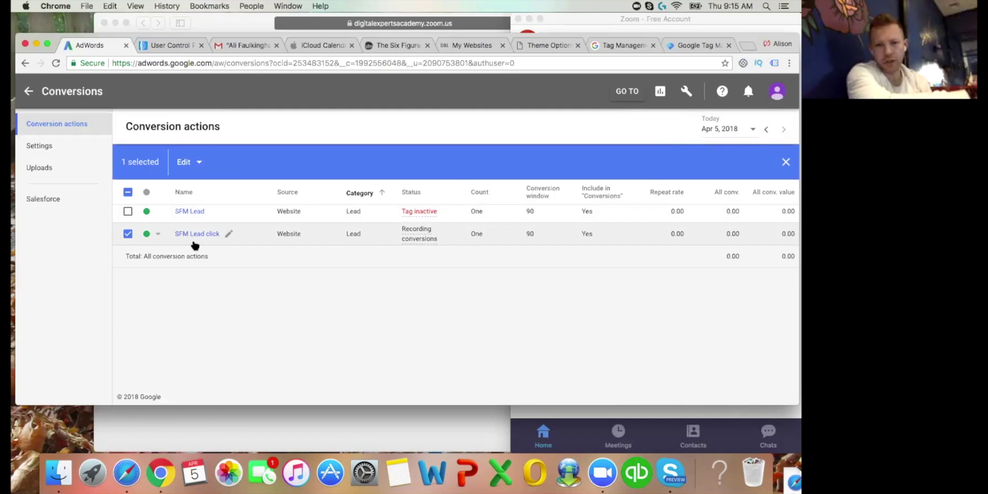
click(159, 236)
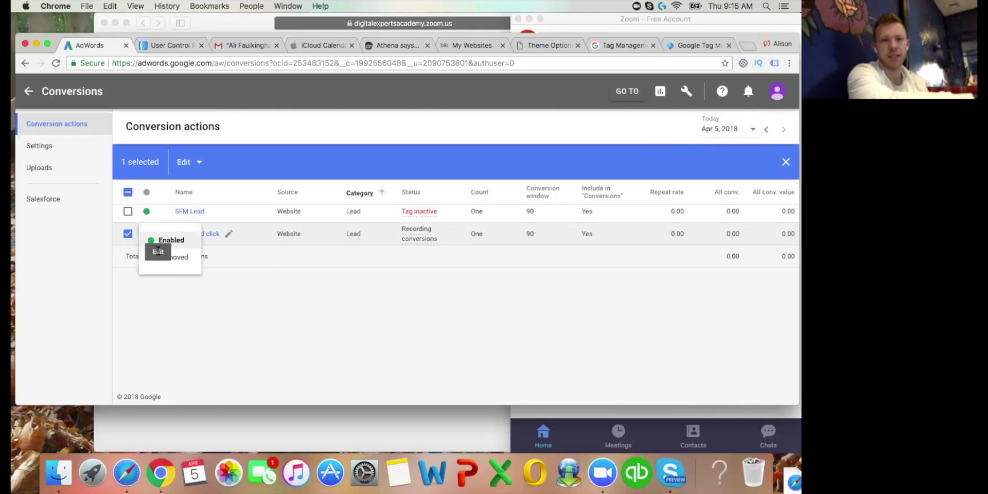
click(183, 258)
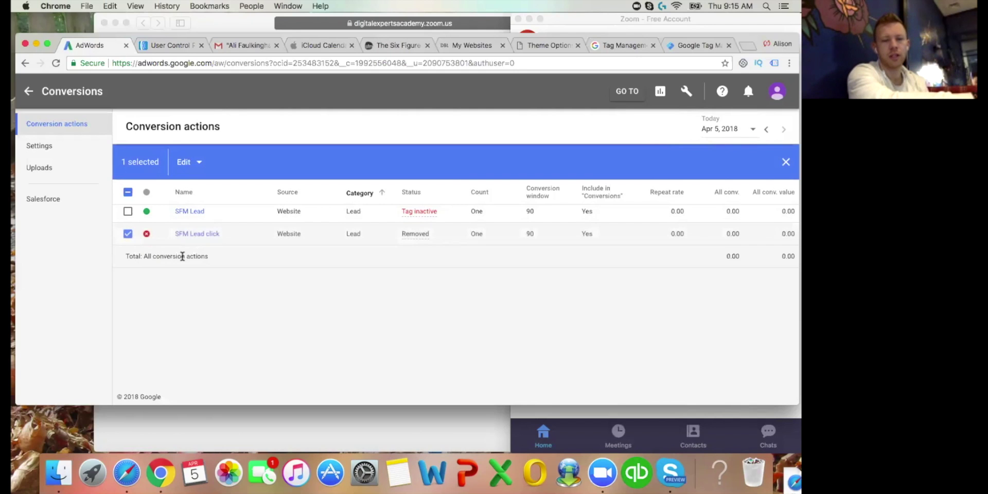
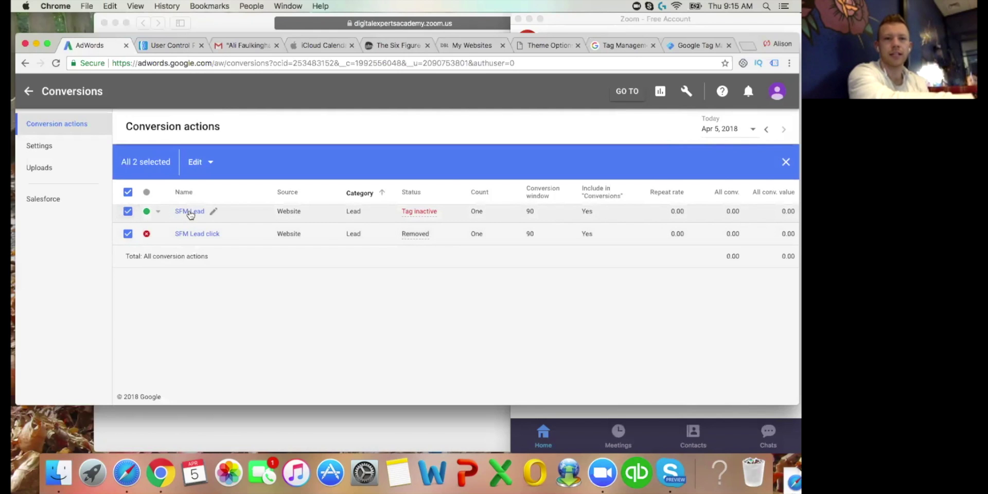
Open the SFM Lead conversion action, review its settings from source to attribution model, and return to its details.
click(189, 211)
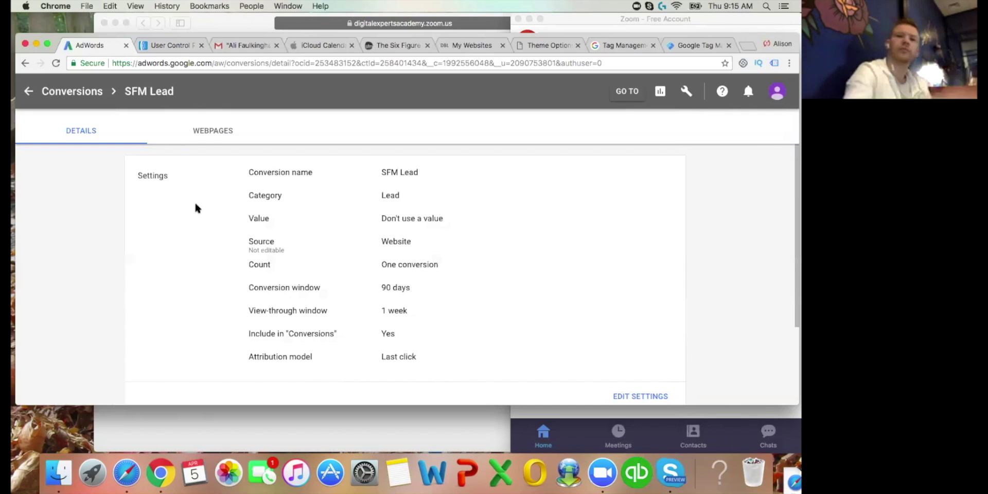
scroll(232, 214, down, 4)
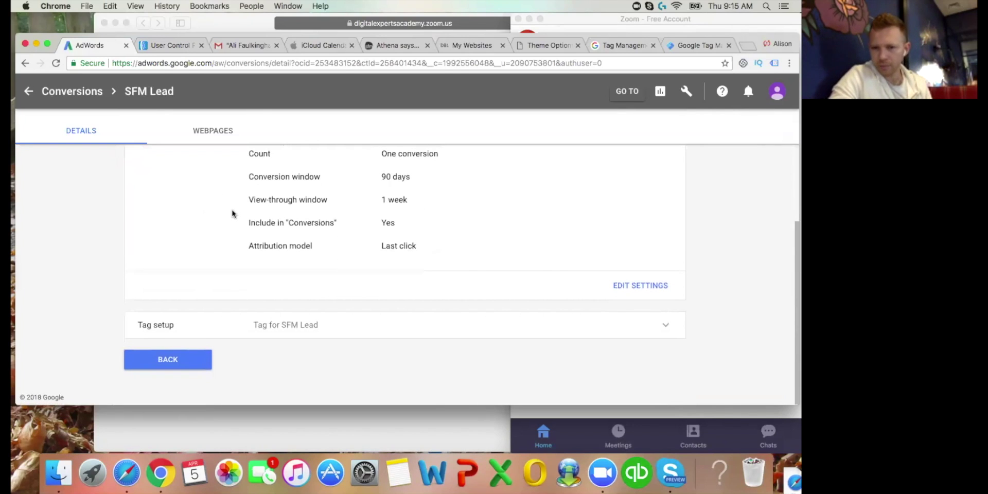
click(643, 287)
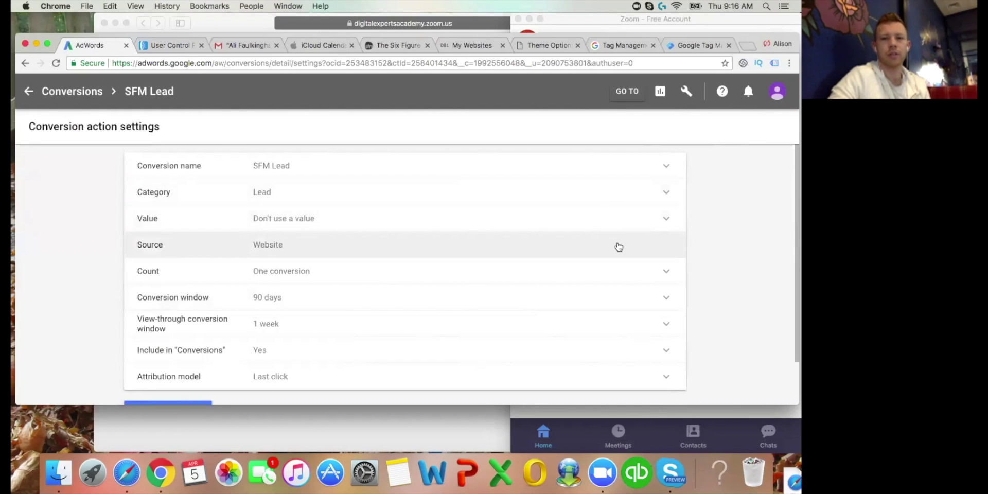
double_click(153, 246)
click(272, 246)
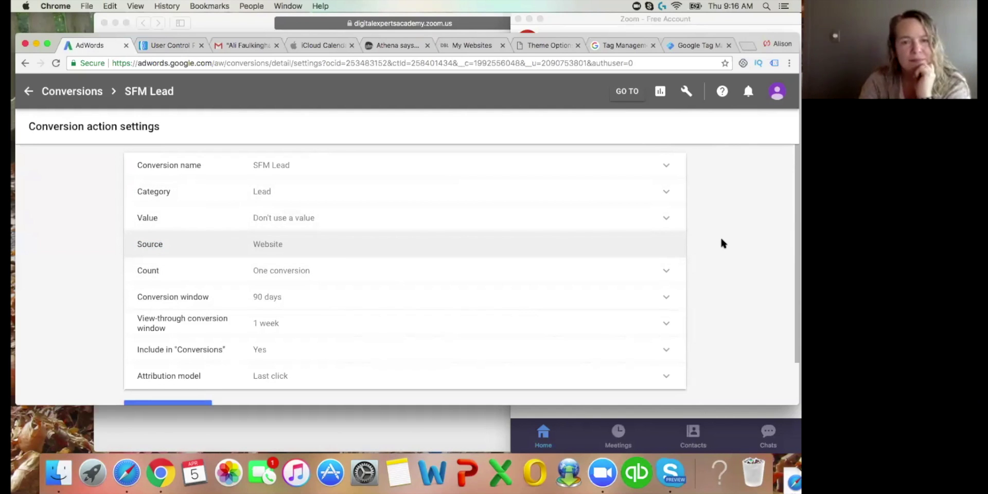
scroll(720, 241, down, 2)
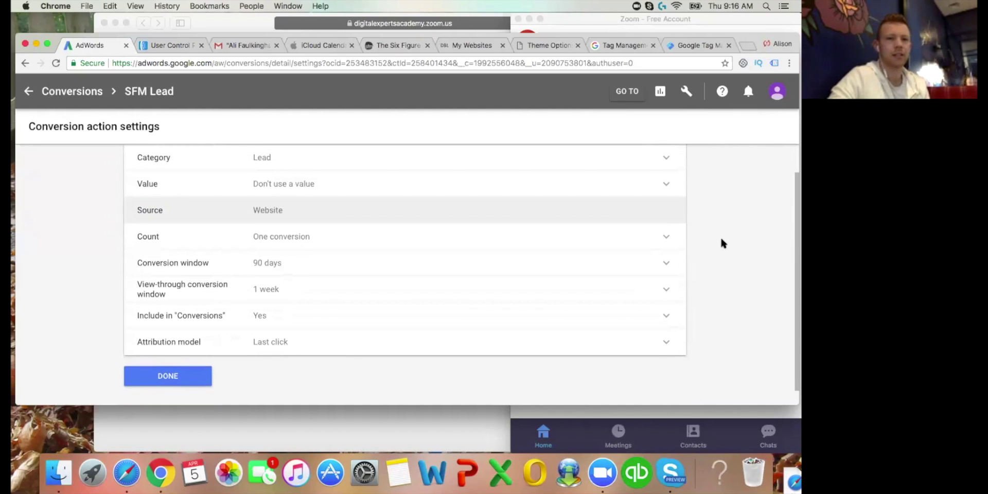
scroll(721, 239, down, 1)
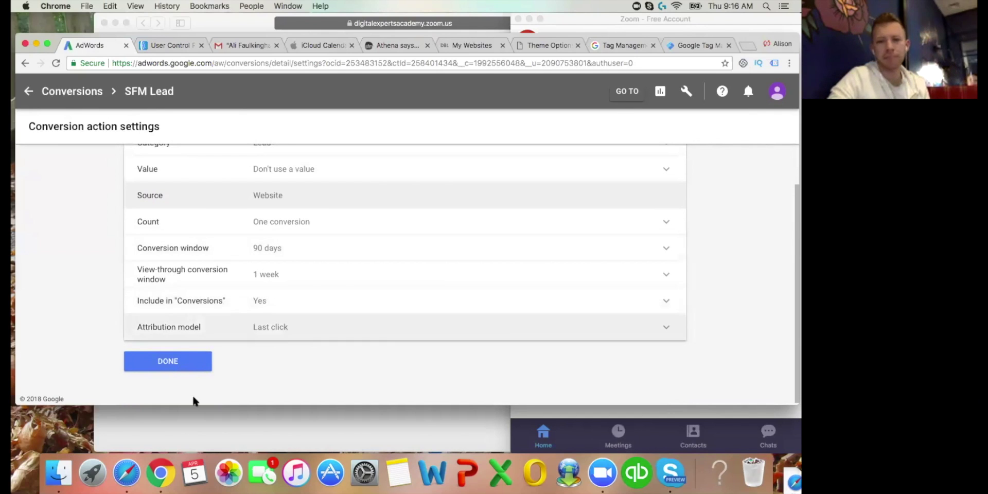
click(172, 371)
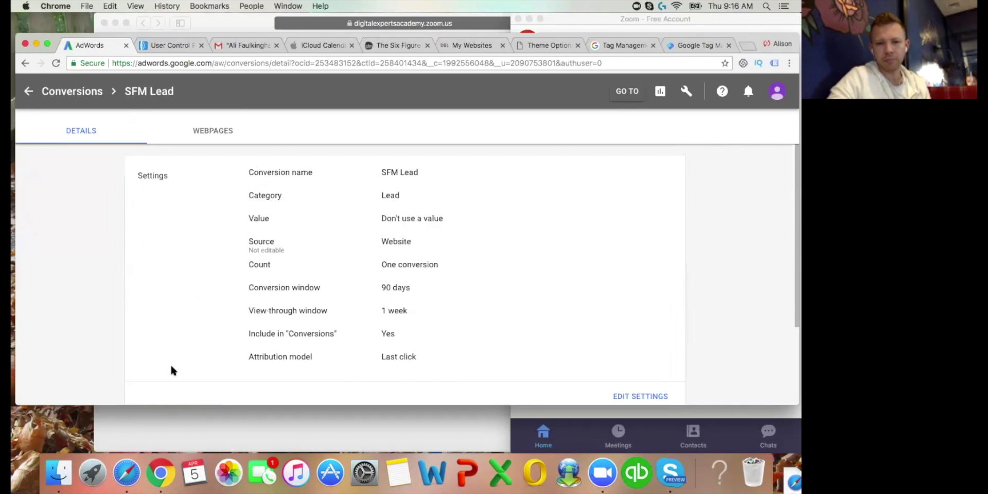
Expand the tag setup of the SFM Lead conversion action and choose installation with Google Tag Manager.
scroll(172, 366, down, 3)
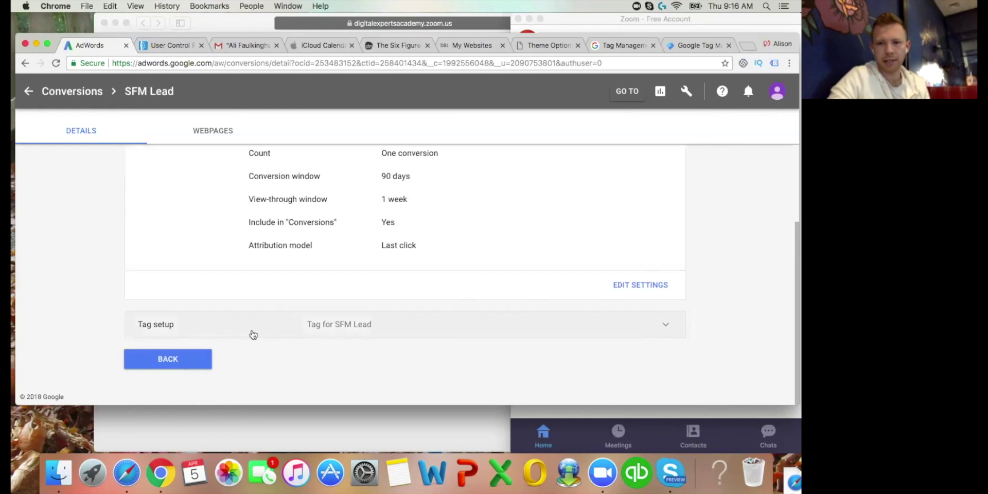
click(666, 324)
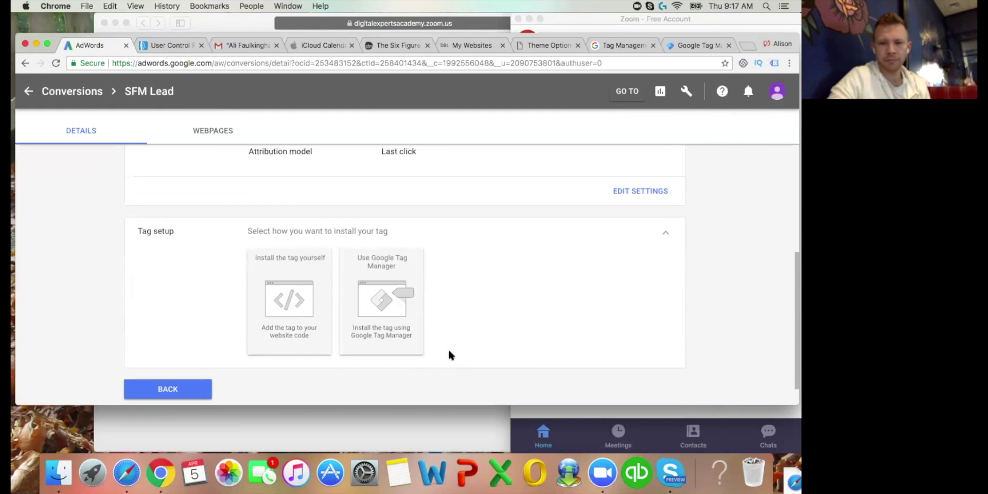
click(390, 298)
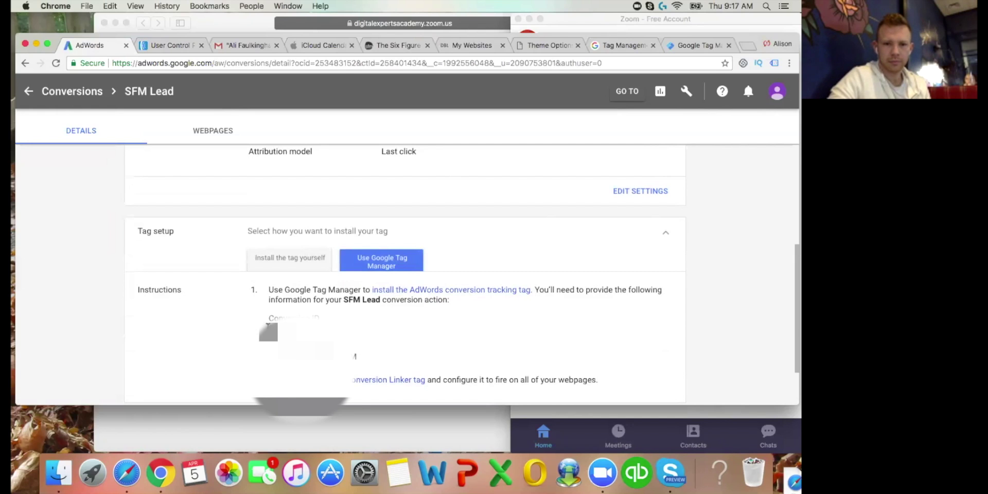
Copy the SFM Lead conversion ID from AdWords into the Conversion ID of the untitled tag in Google Tag Manager.
double_click(288, 332)
key(super+c)
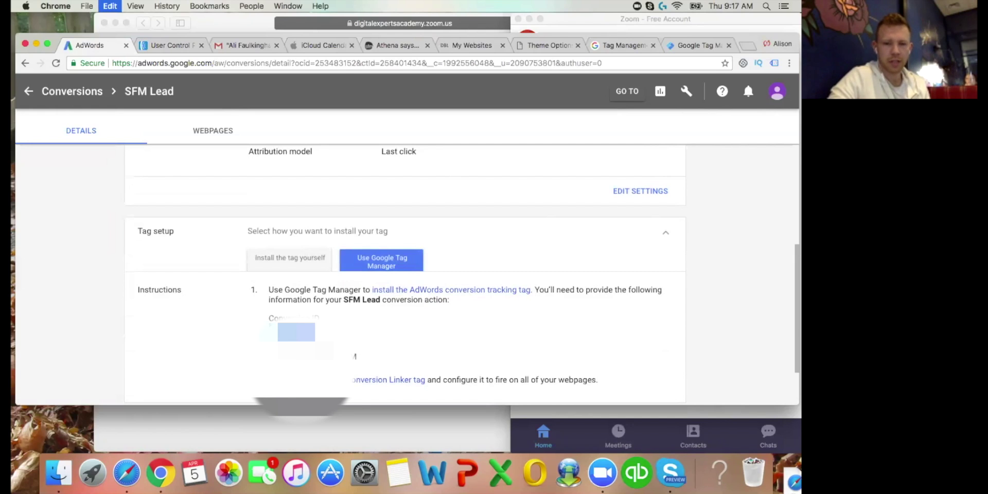
click(687, 46)
click(313, 229)
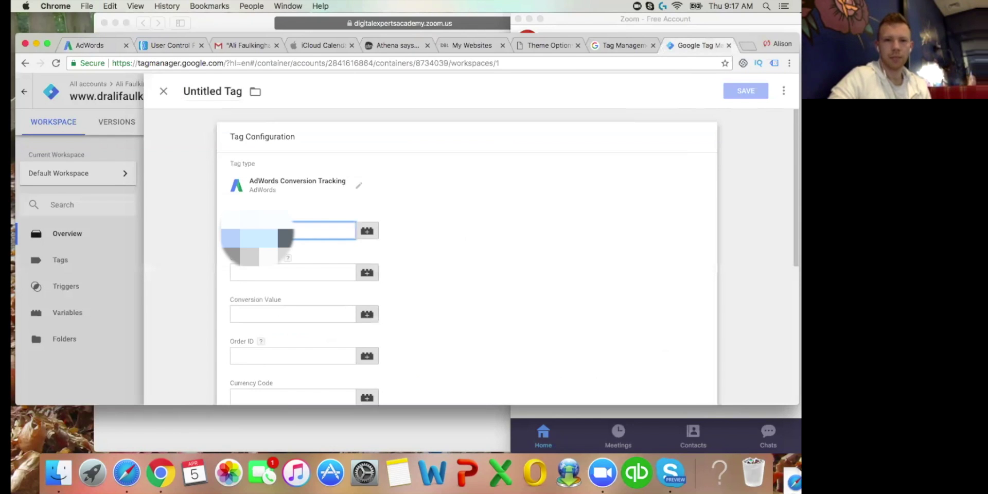
key(super+v)
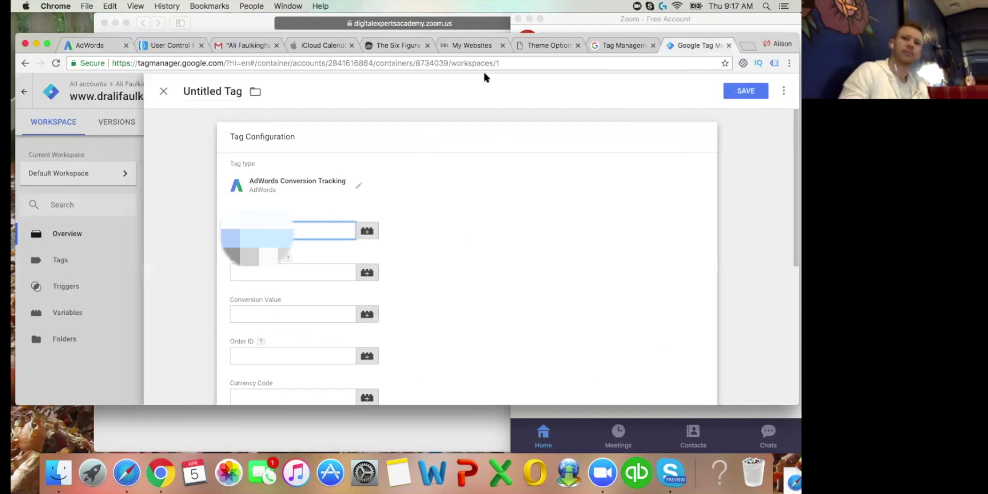
Copy the SFM Lead conversion label from AdWords into the Conversion Label of the untitled tag in Google Tag Manager.
click(109, 45)
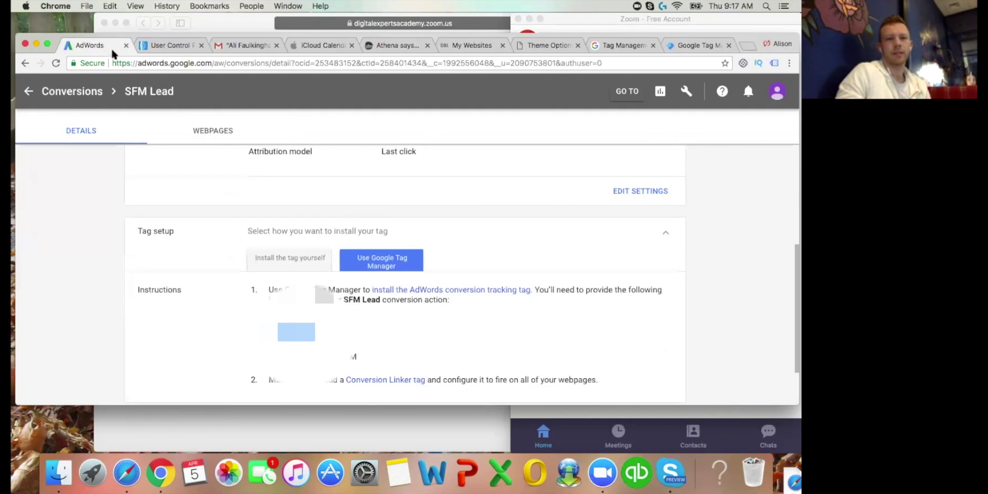
scroll(369, 316, down, 2)
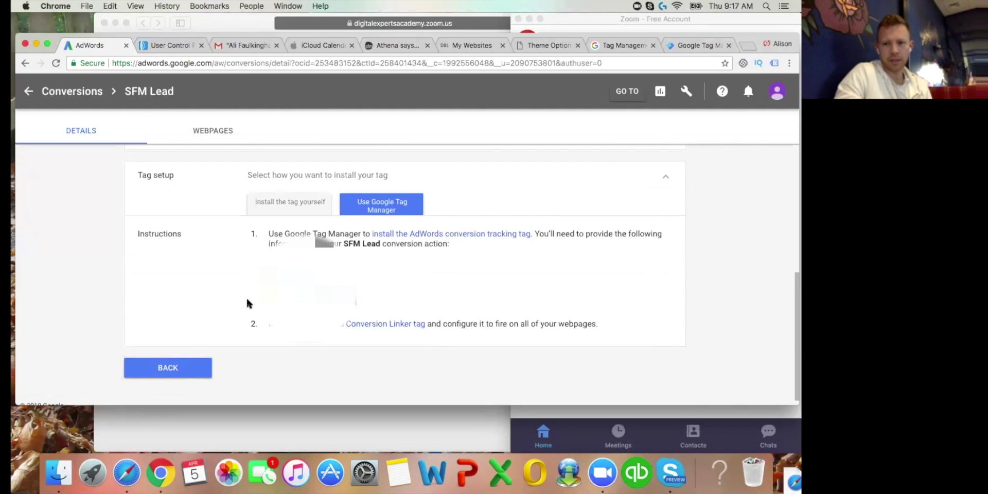
click(692, 48)
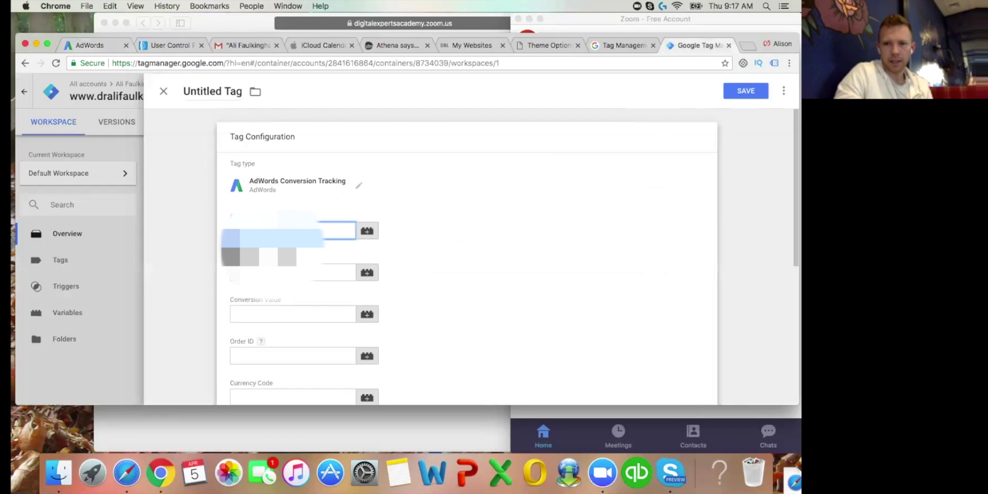
key(super+v)
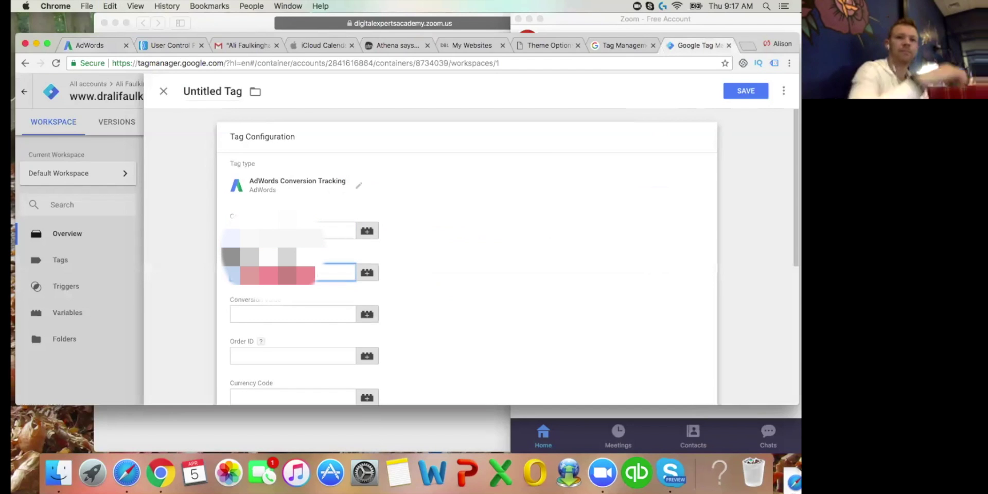
click(287, 315)
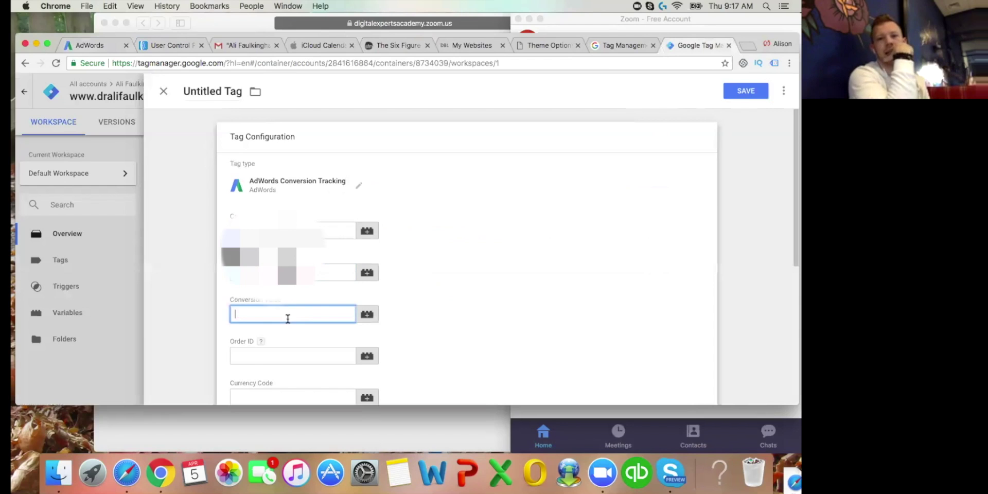
scroll(288, 318, down, 2)
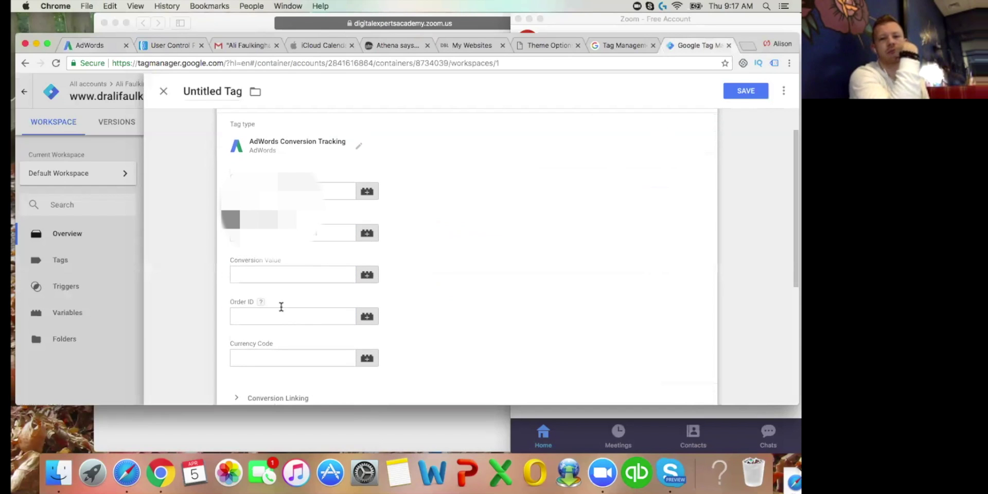
click(240, 276)
text(0)
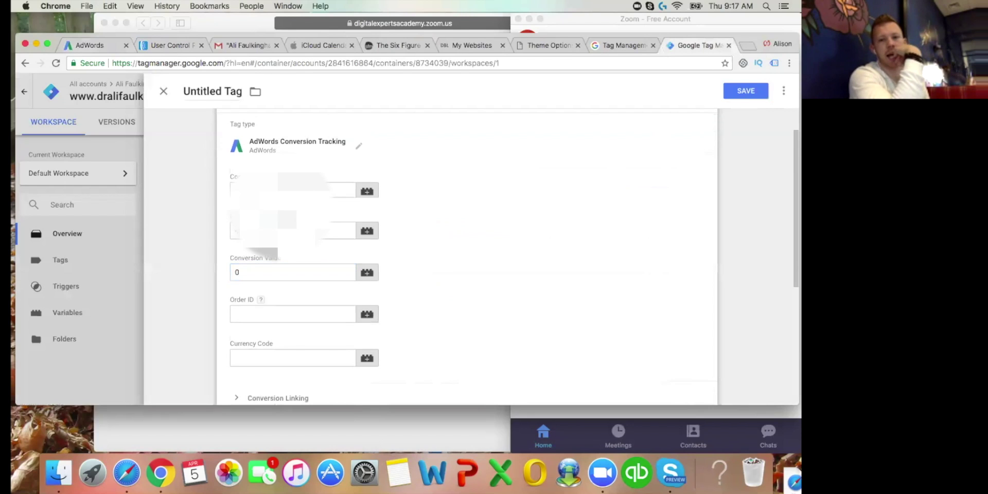
scroll(463, 257, down, 2)
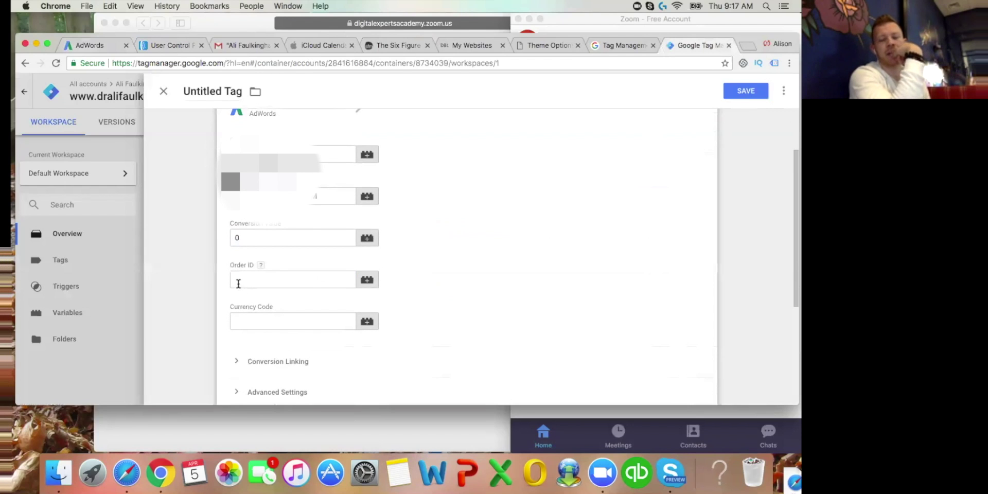
click(248, 237)
key(BackSpace)
click(238, 279)
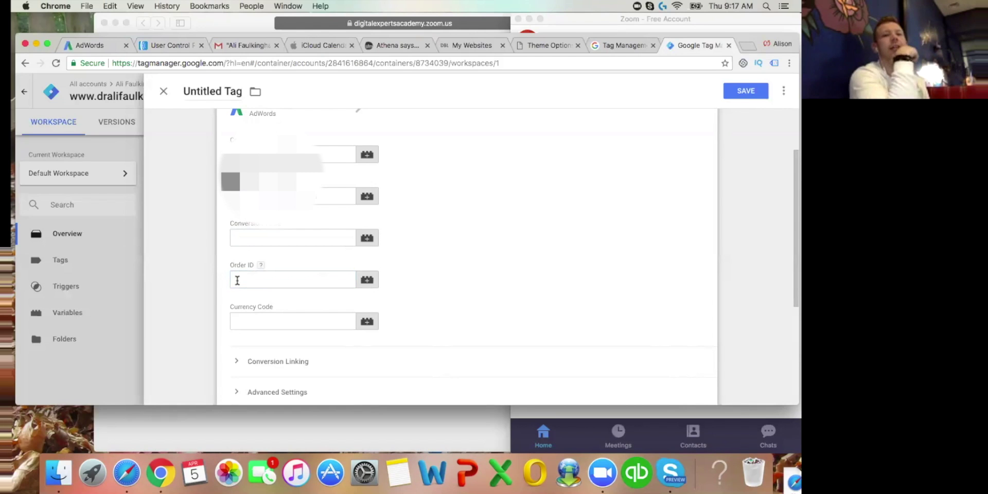
Examine the tag's Conversion Linking and Advanced Settings, including the firing options and tag sequencing, down to its Triggering section.
scroll(404, 317, down, 5)
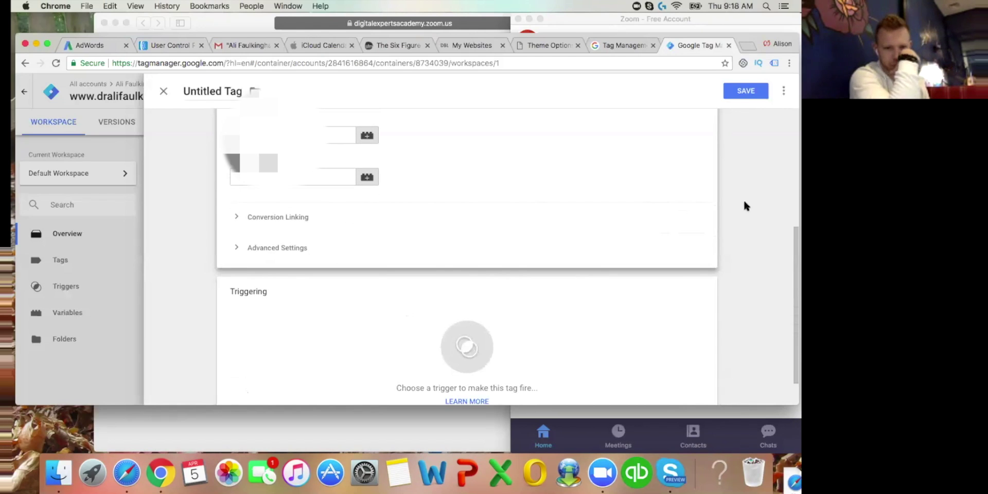
click(266, 219)
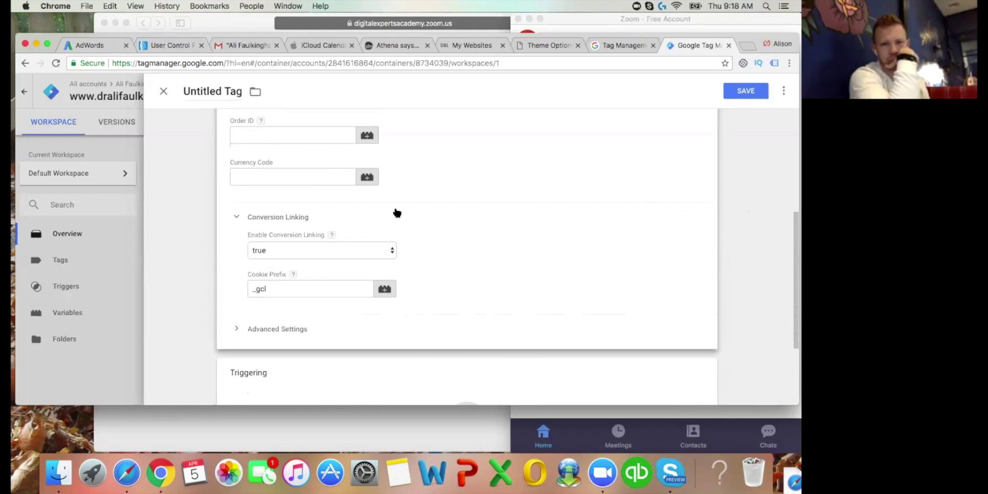
scroll(463, 268, down, 2)
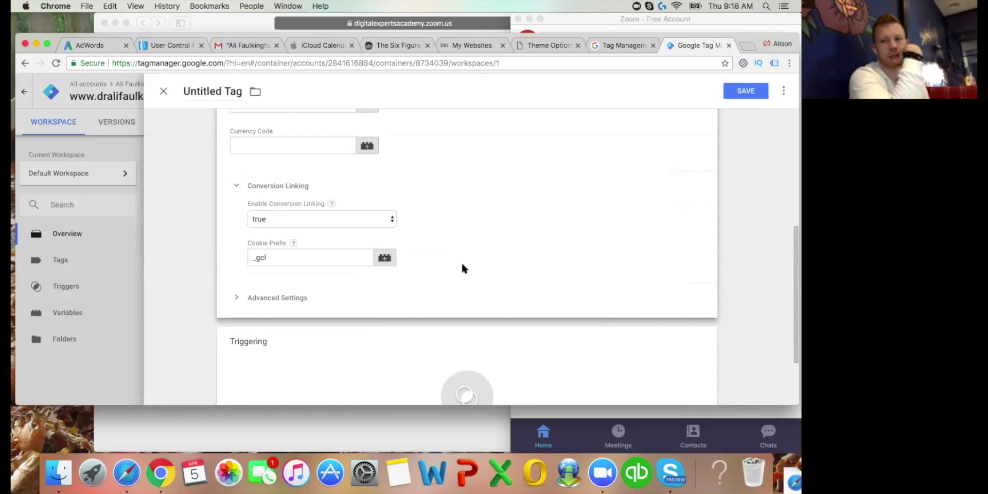
click(274, 298)
scroll(277, 300, down, 2)
scroll(278, 301, down, 2)
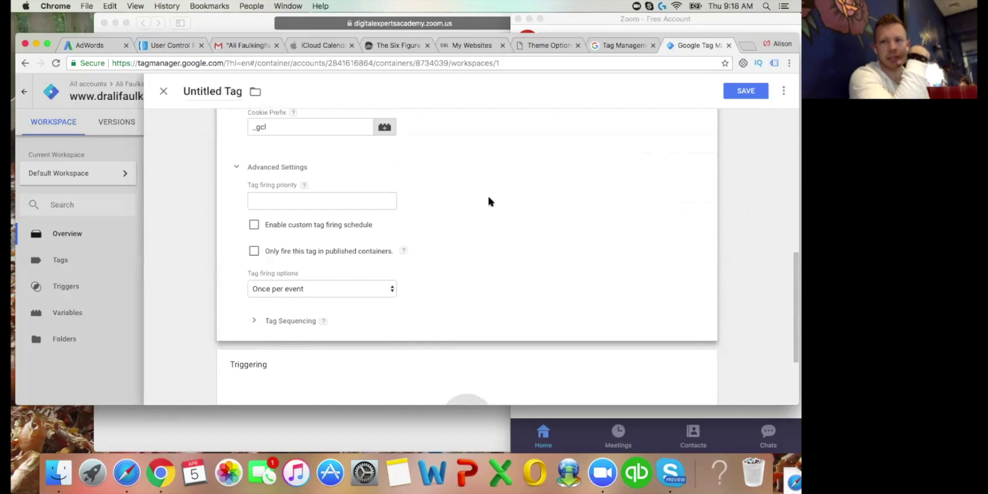
click(393, 289)
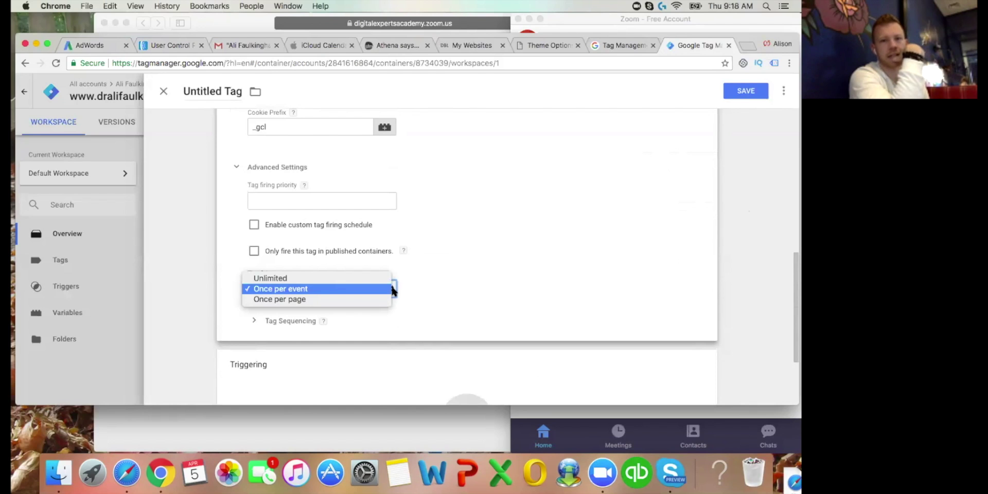
click(425, 283)
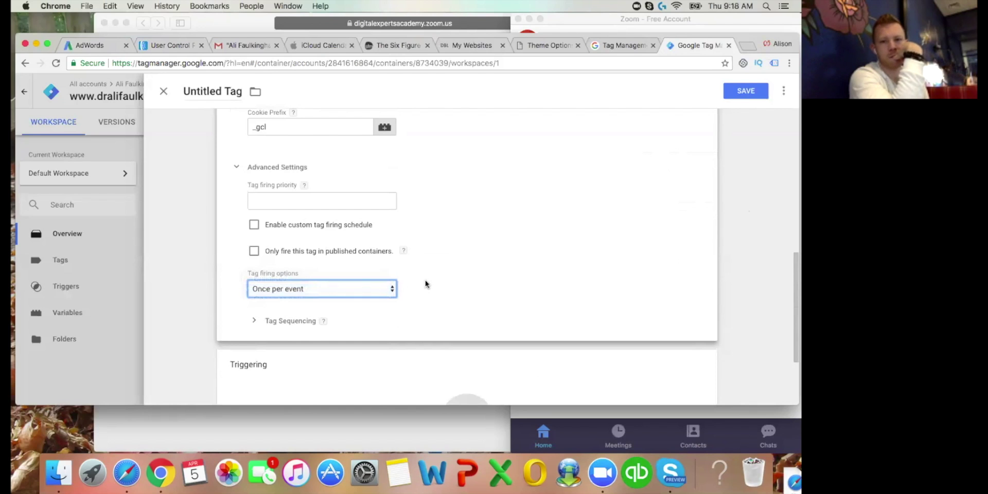
click(293, 324)
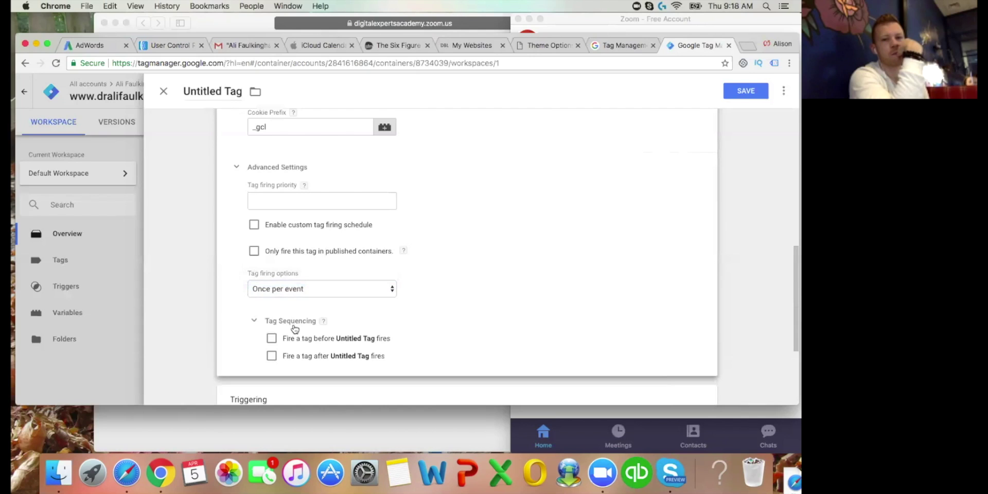
scroll(295, 330, down, 3)
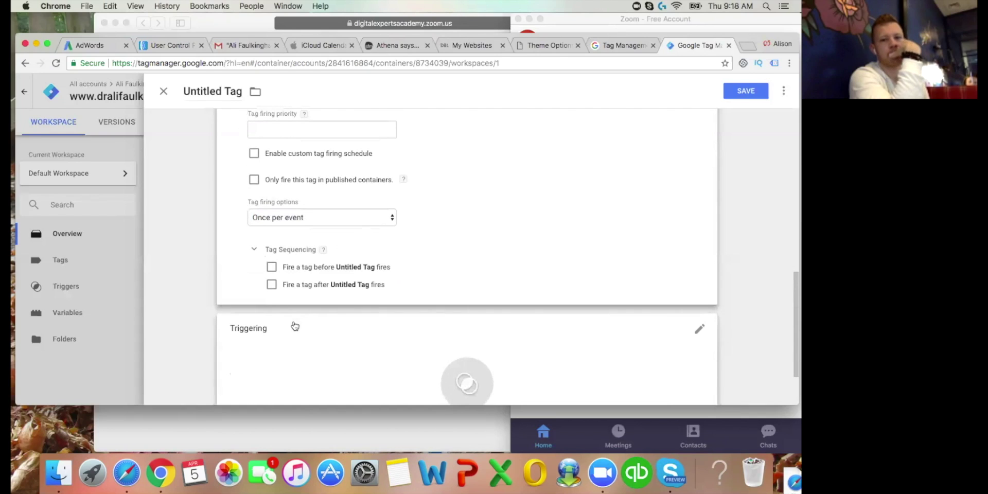
scroll(295, 326, down, 2)
scroll(295, 325, down, 1)
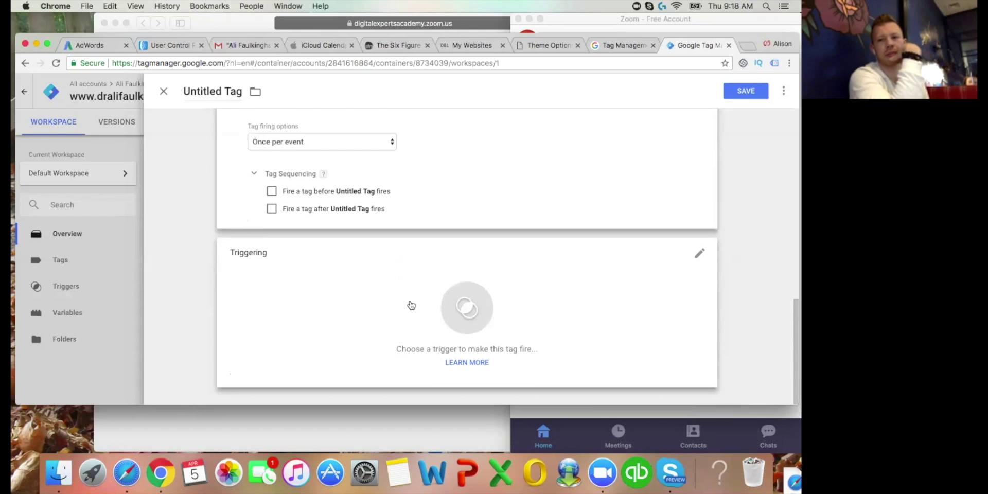
Add a new trigger to the untitled tag and choose Page View as its trigger type.
click(462, 314)
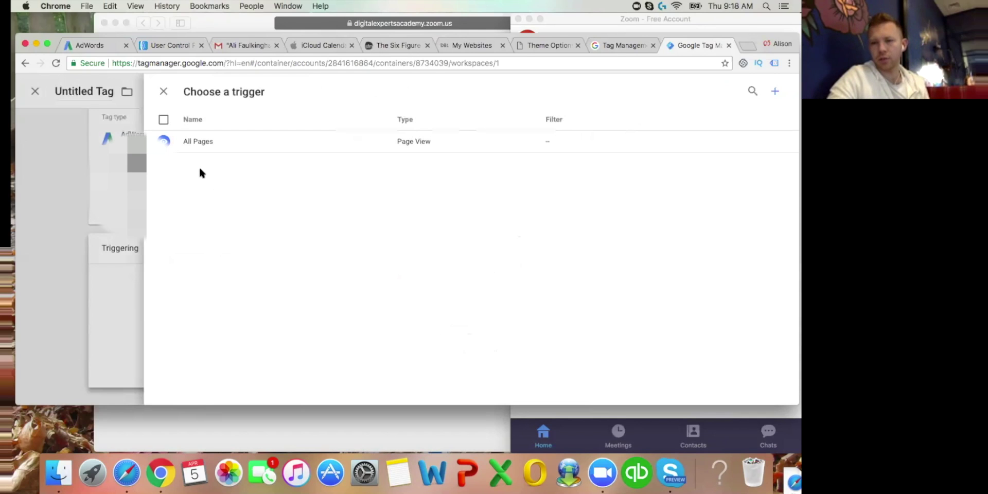
click(776, 92)
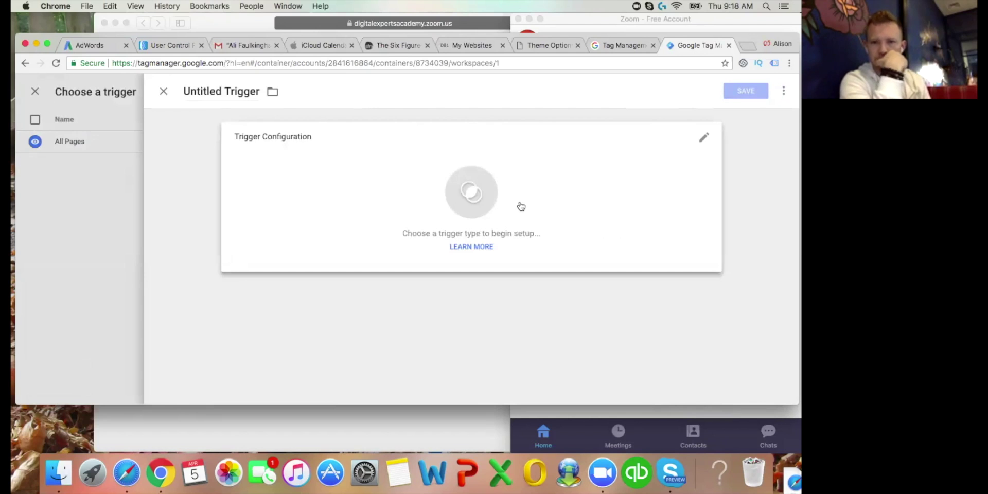
click(468, 195)
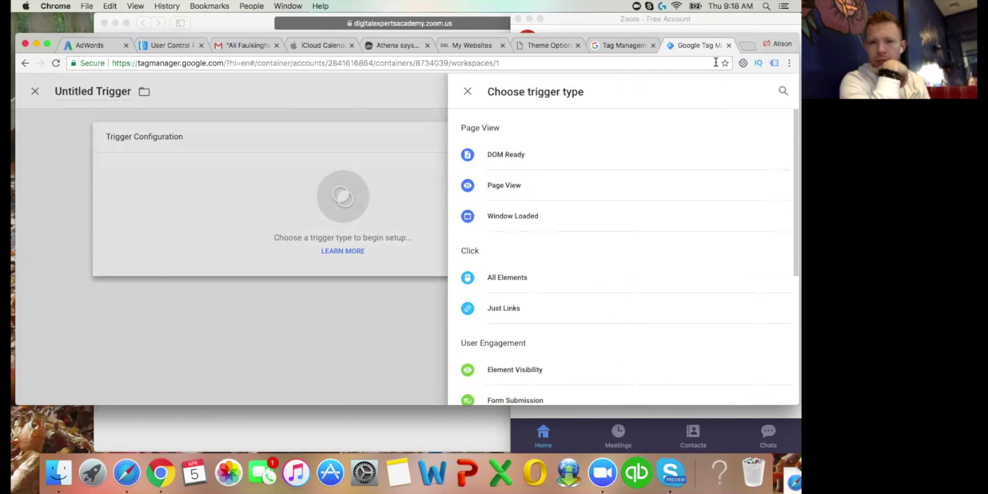
click(503, 189)
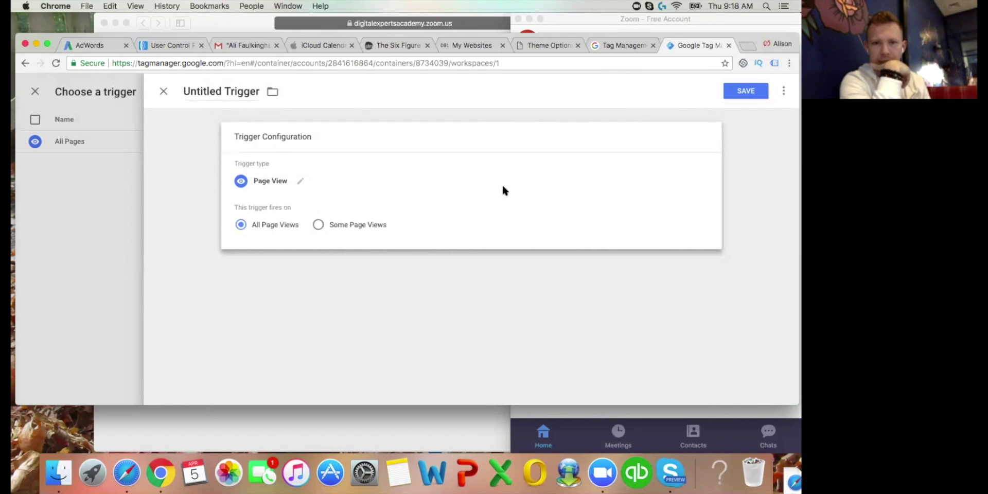
Restrict the trigger to Some Page Views and base its firing condition on Page URL.
click(318, 224)
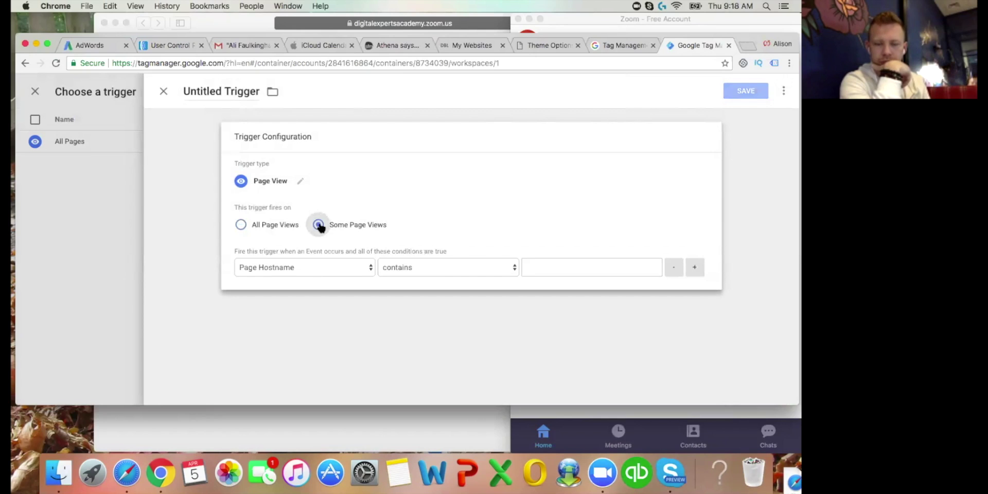
click(309, 270)
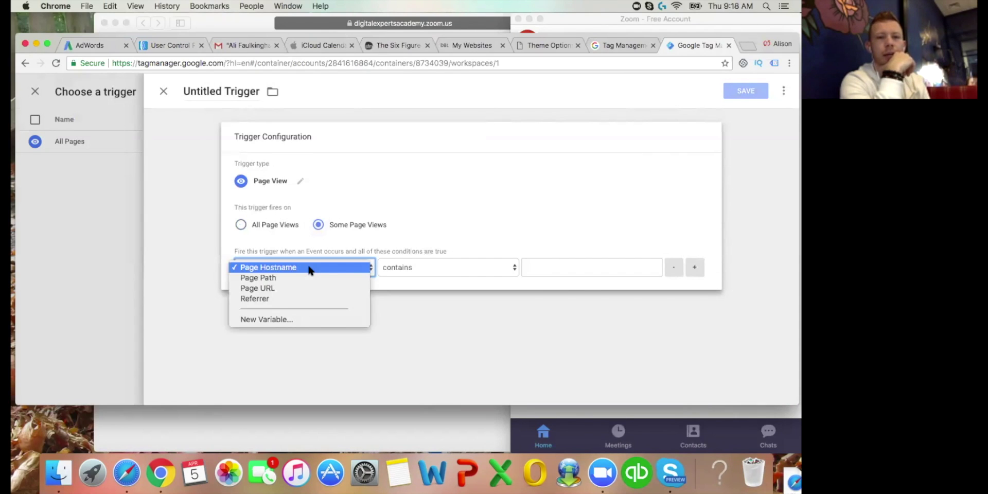
click(281, 288)
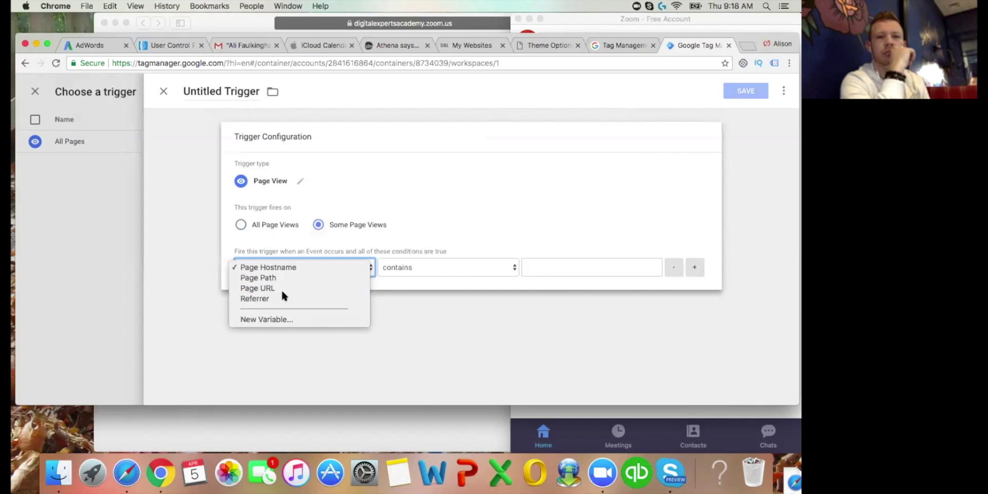
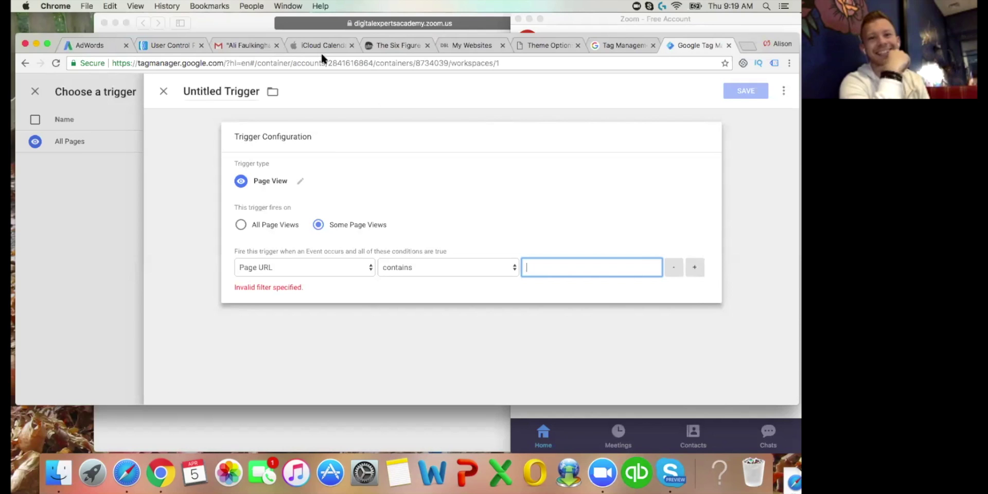
Look up the thank-you video page's URL among the SLC Plugin's lead capture pages in the WordPress admin.
click(459, 45)
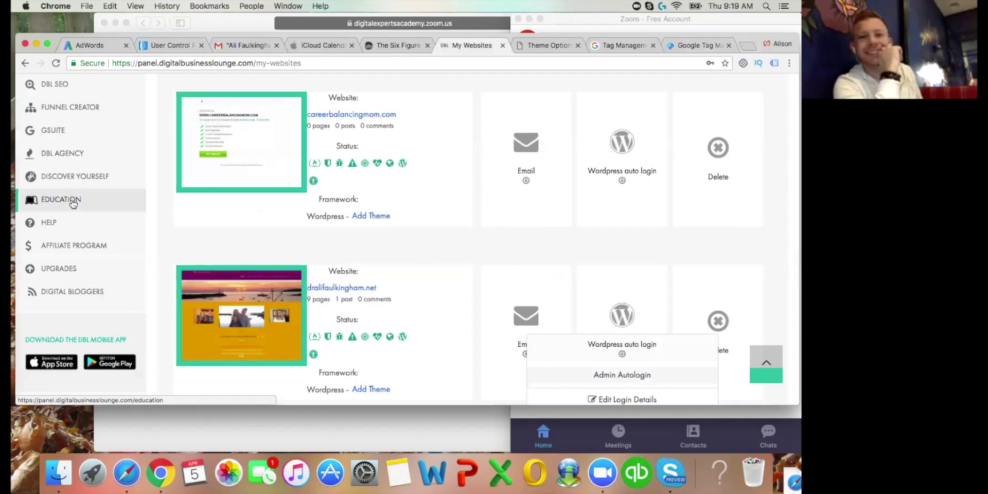
click(548, 45)
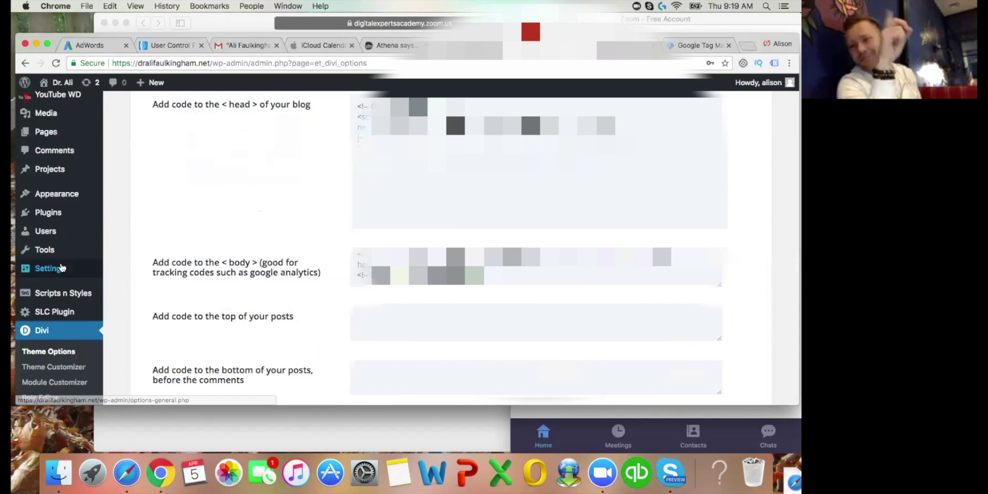
scroll(258, 205, down, 3)
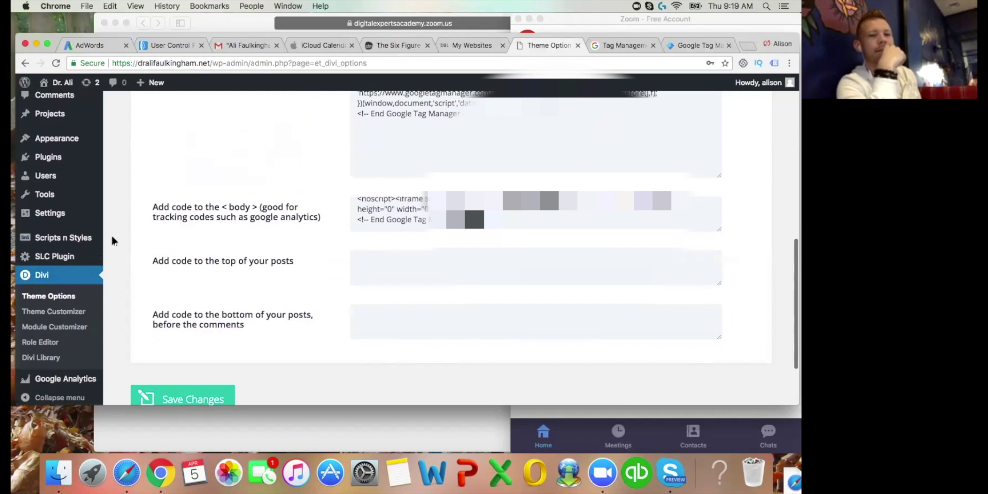
click(61, 260)
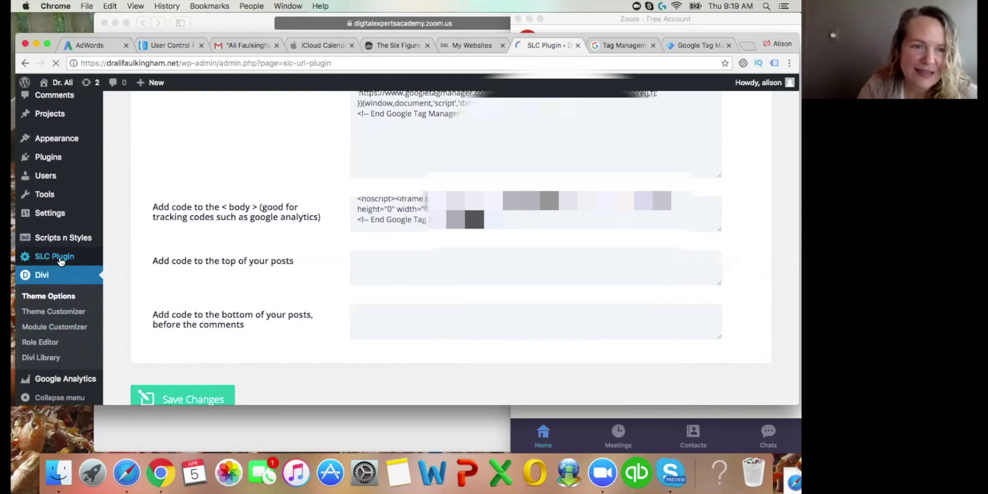
scroll(226, 280, down, 5)
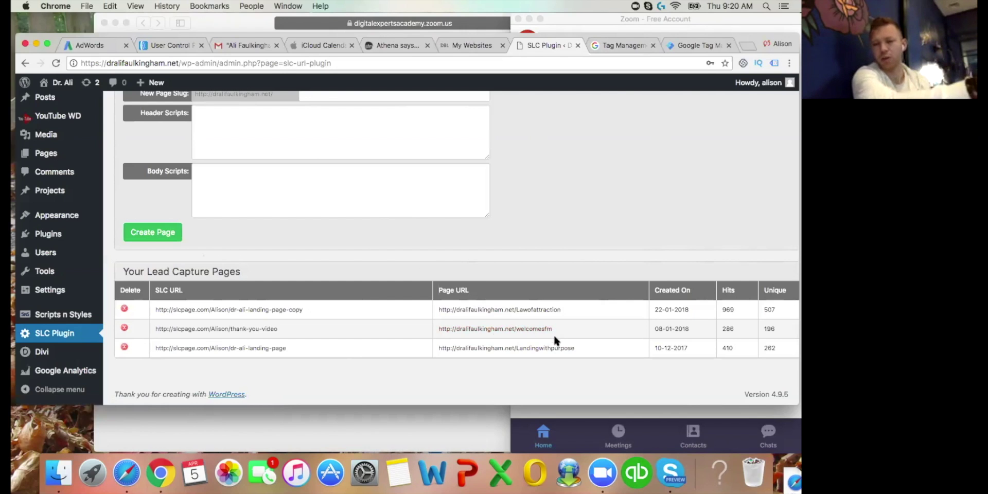
drag(551, 325, 429, 323)
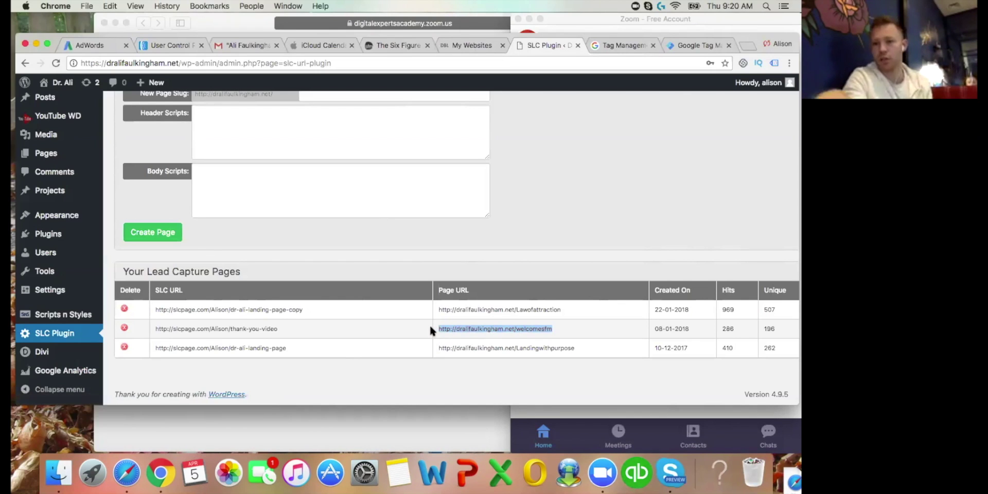
click(598, 331)
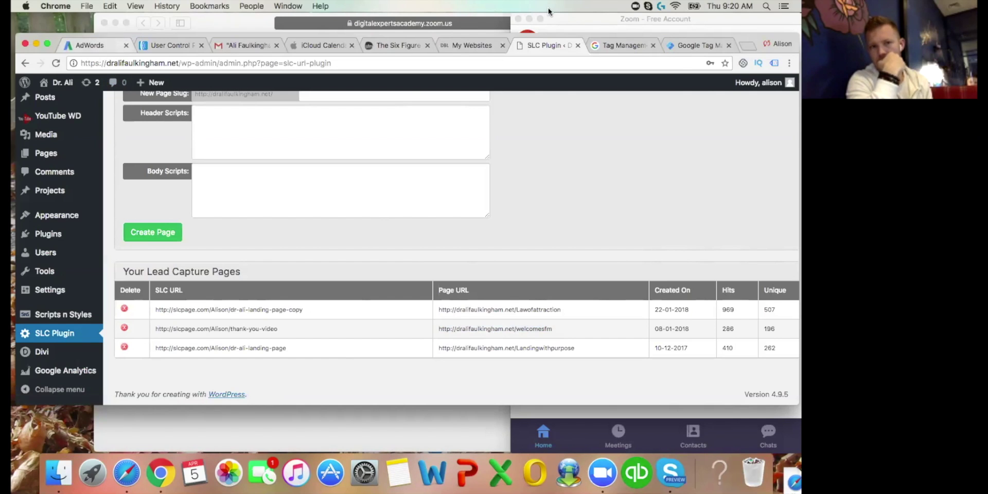
Return to Google Tag Manager and make the trigger fire when the Page URL contains "welcomesfm".
click(701, 45)
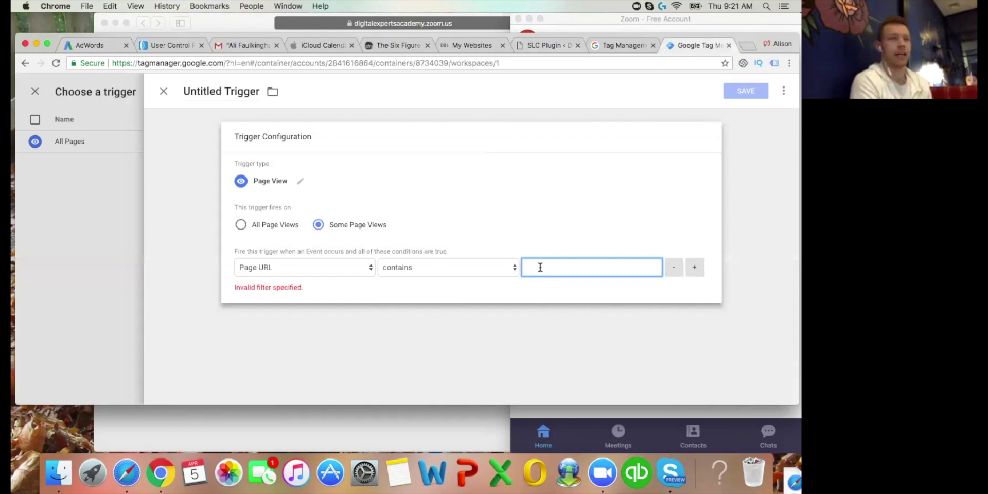
text(wle)
key(BackSpace)
key(BackSpace)
text(elcom)
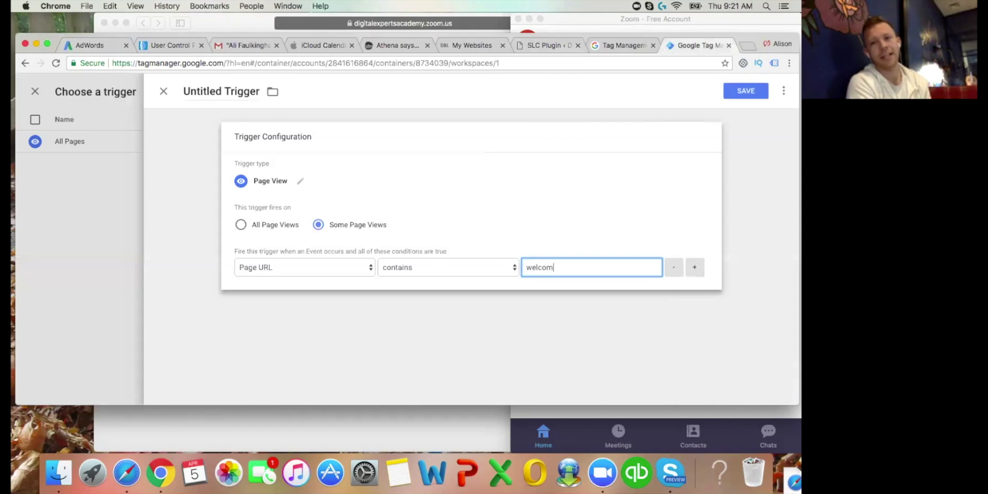
text(esfm)
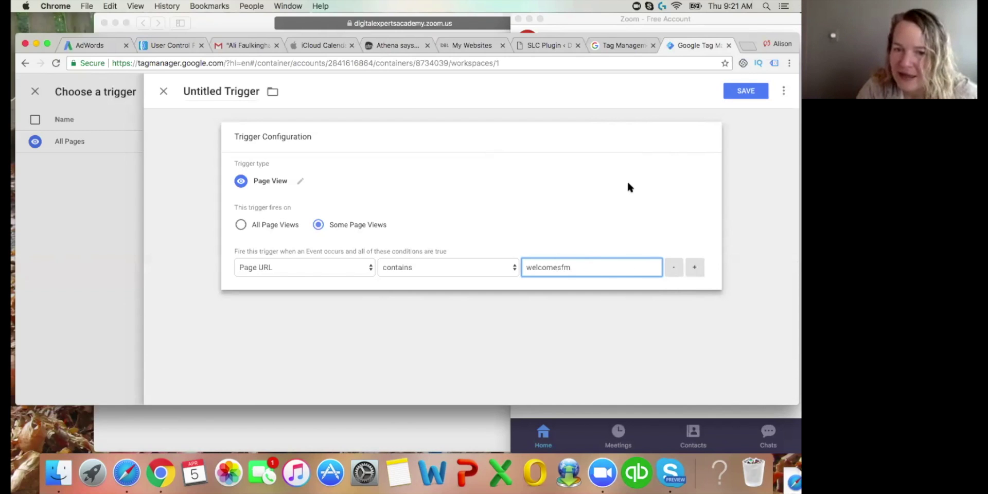
Save the page view trigger under the name "Thank you Page".
click(742, 91)
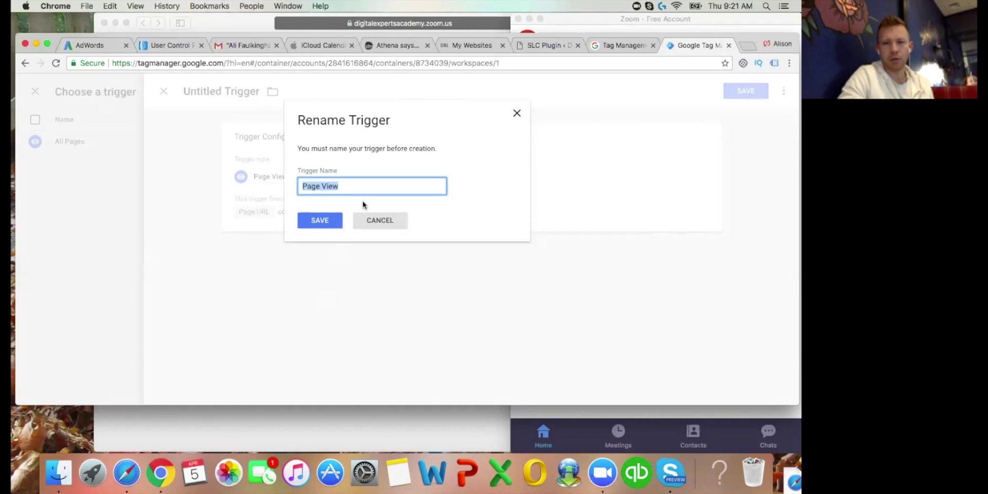
click(344, 186)
key(BackSpace)
key(BackSpace)
key(BackSpace)
key(BackSpace)
key(BackSpace)
key(BackSpace)
key(BackSpace)
key(BackSpace)
key(BackSpace)
text(Thank you Page)
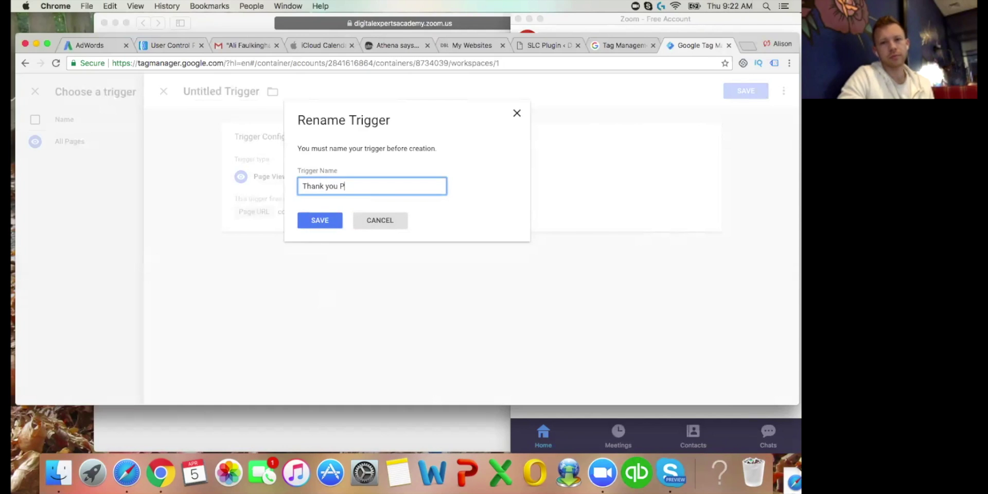
click(329, 221)
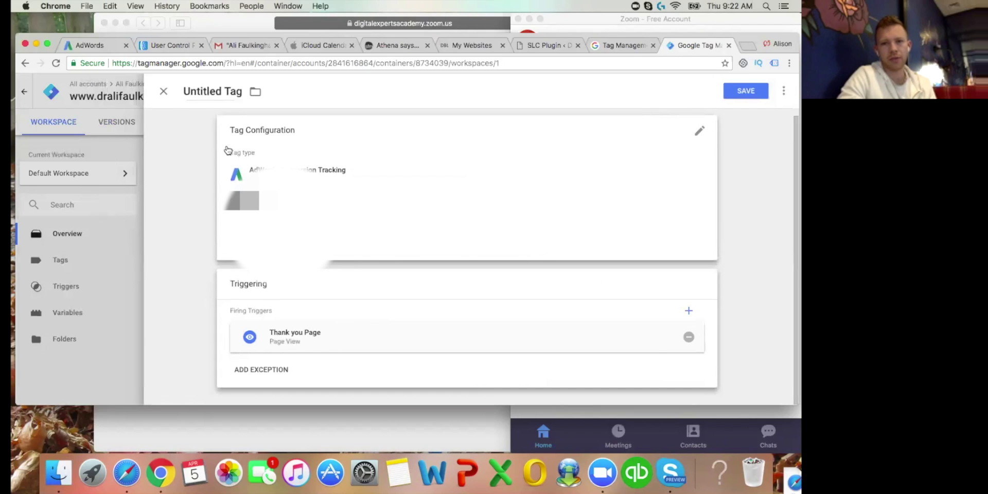
Rename the untitled tag "Adwords Conversion" and save it.
click(241, 95)
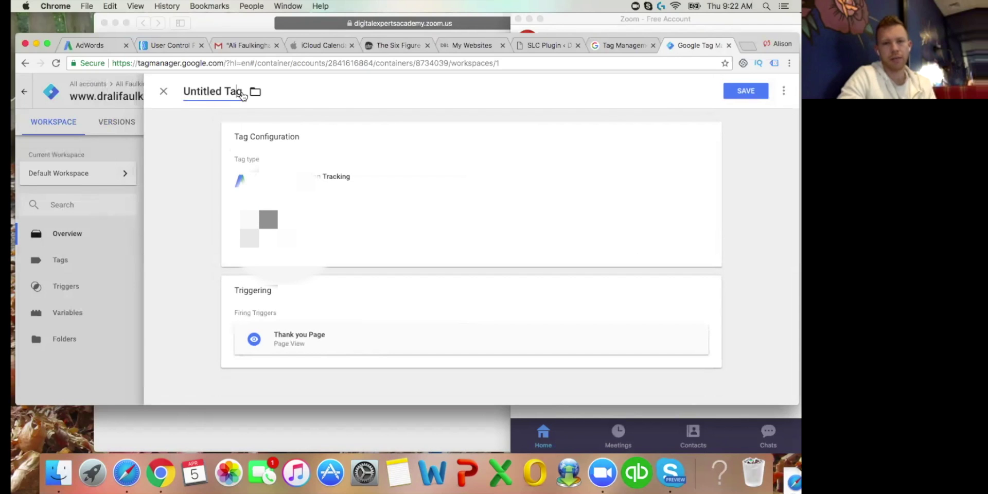
click(254, 92)
drag(242, 93, 183, 91)
key(BackSpace)
text(Adwords Conversion)
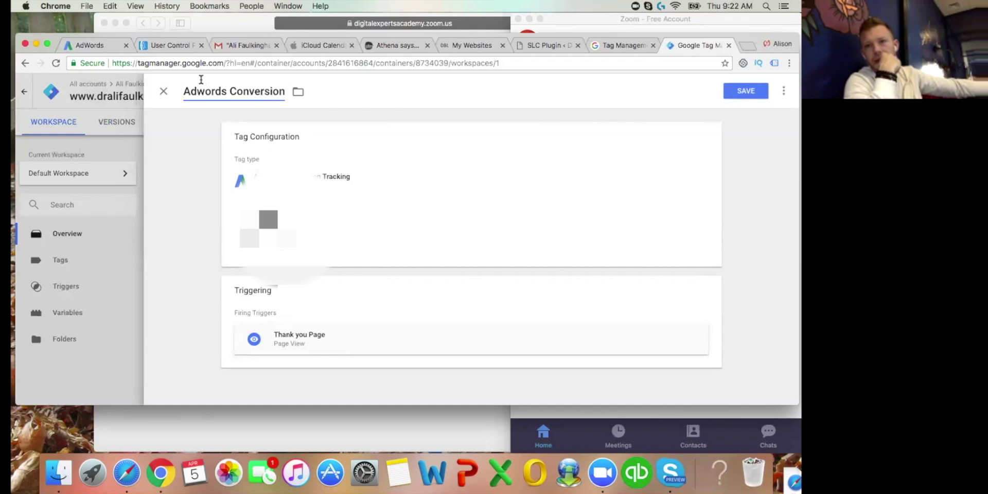
click(746, 92)
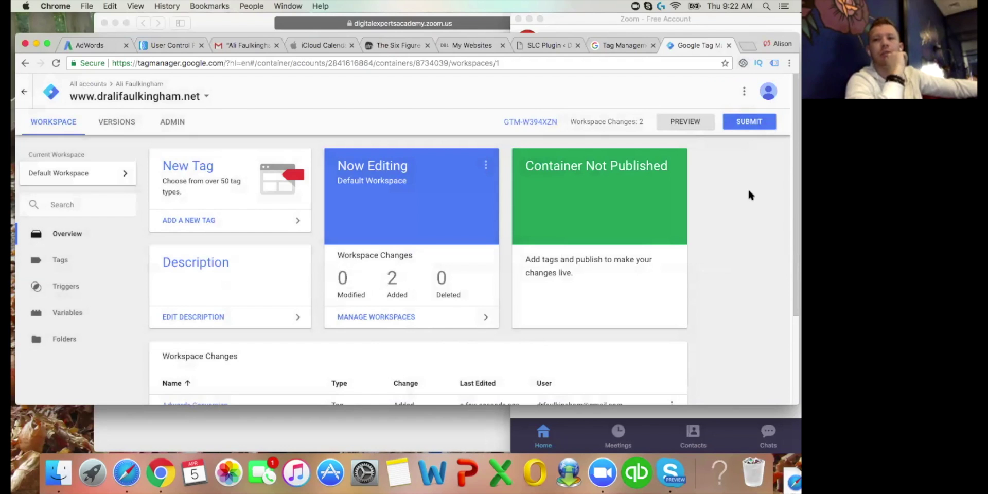
Submit the workspace changes and publish them to the Live environment without a version name or description.
click(749, 122)
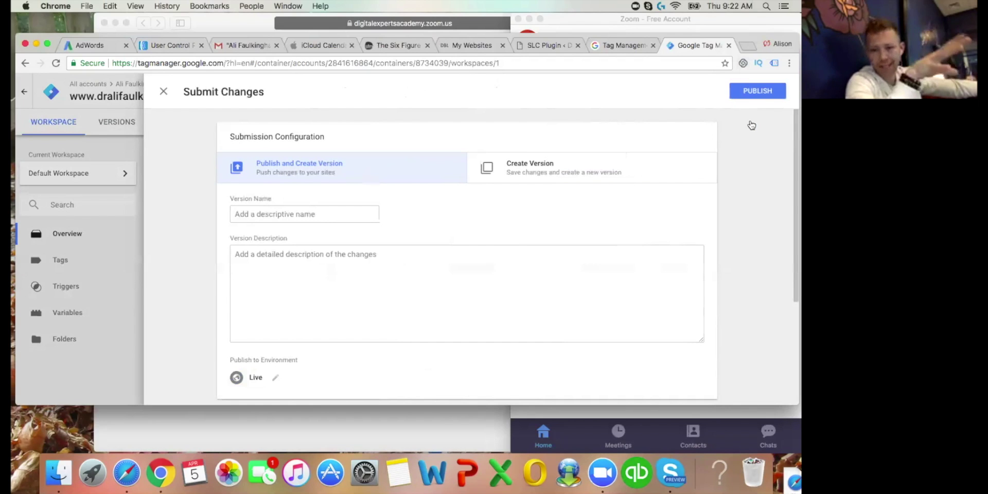
scroll(511, 237, down, 1)
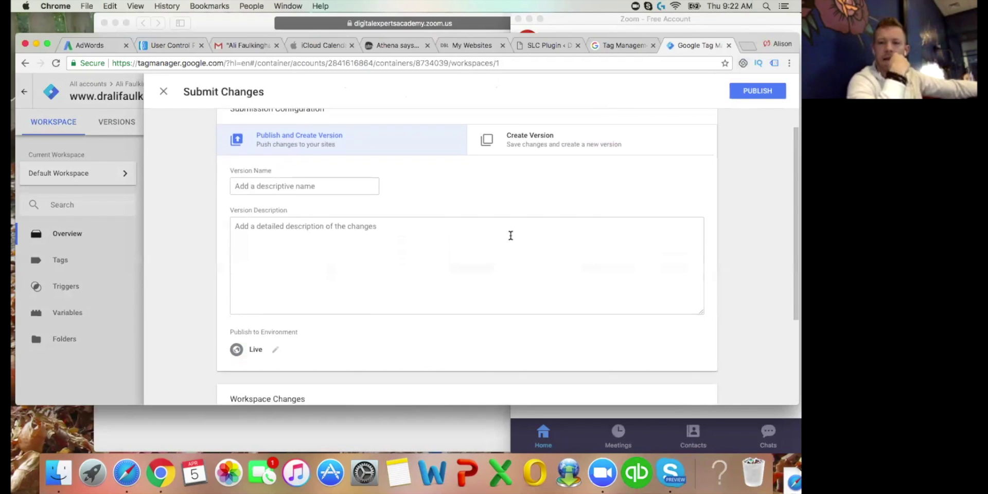
scroll(510, 237, up, 1)
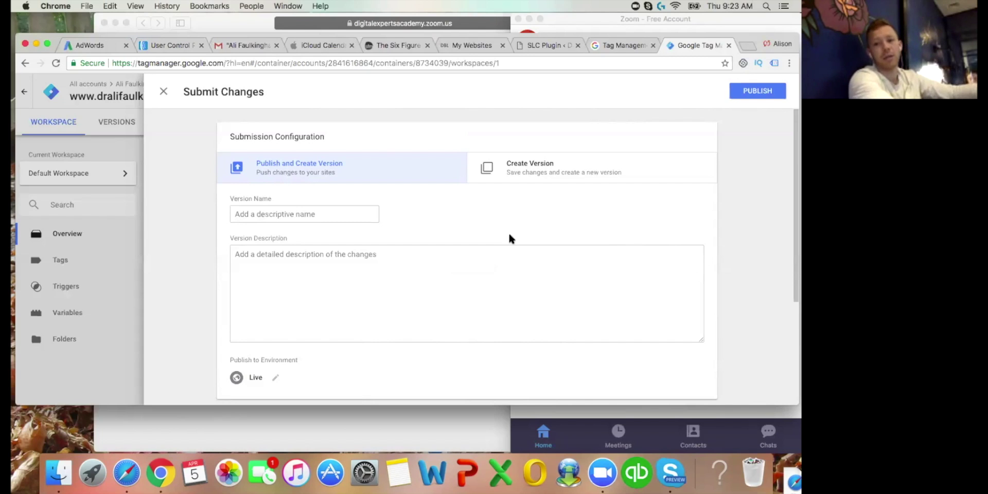
click(771, 95)
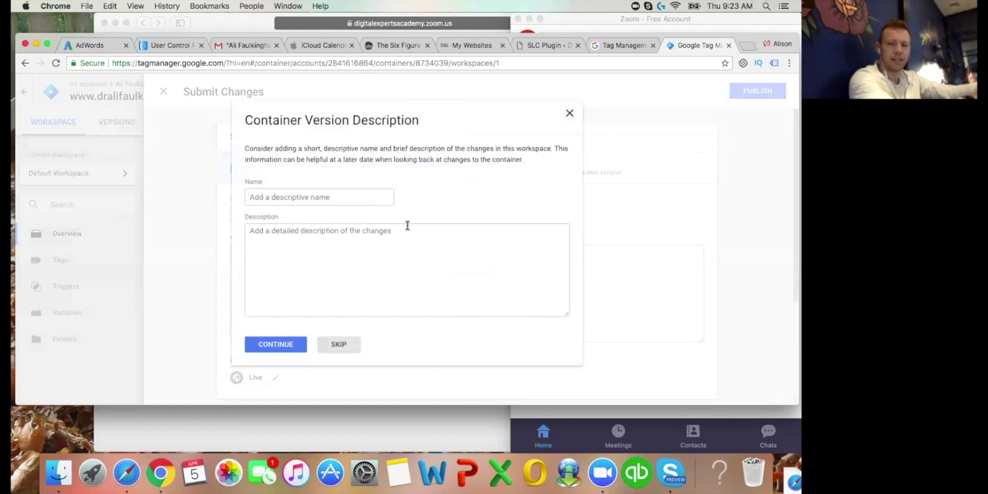
click(275, 346)
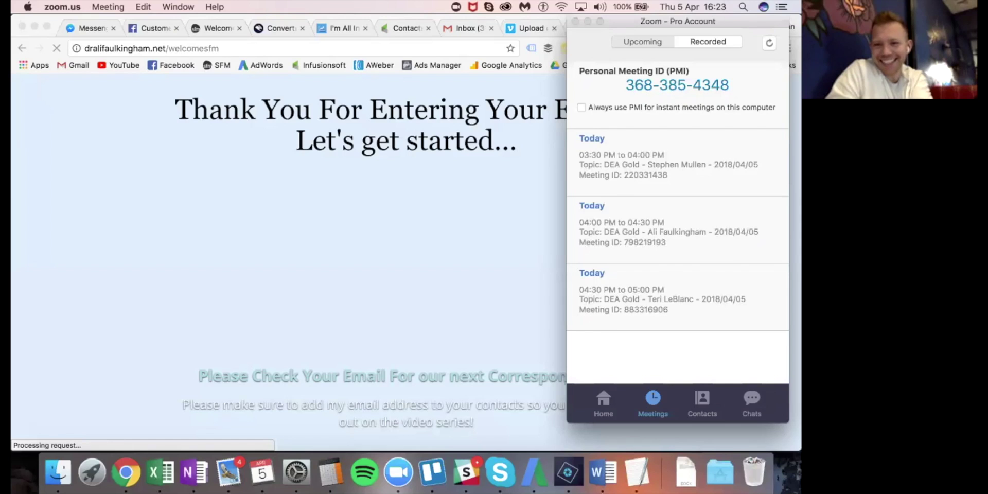
Enable Google Tag Assistant on the dralifaulkingham.net/welcomesfm page and reload the page for analysis.
click(470, 208)
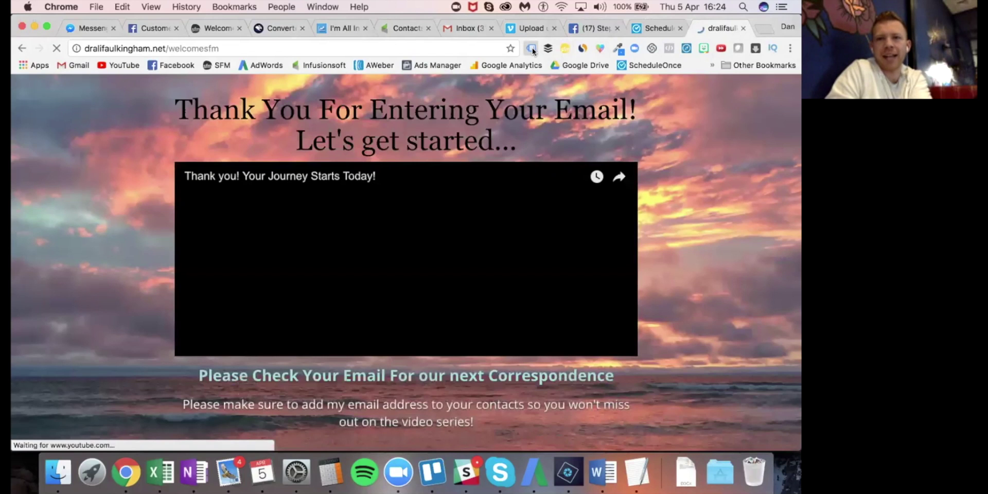
click(531, 48)
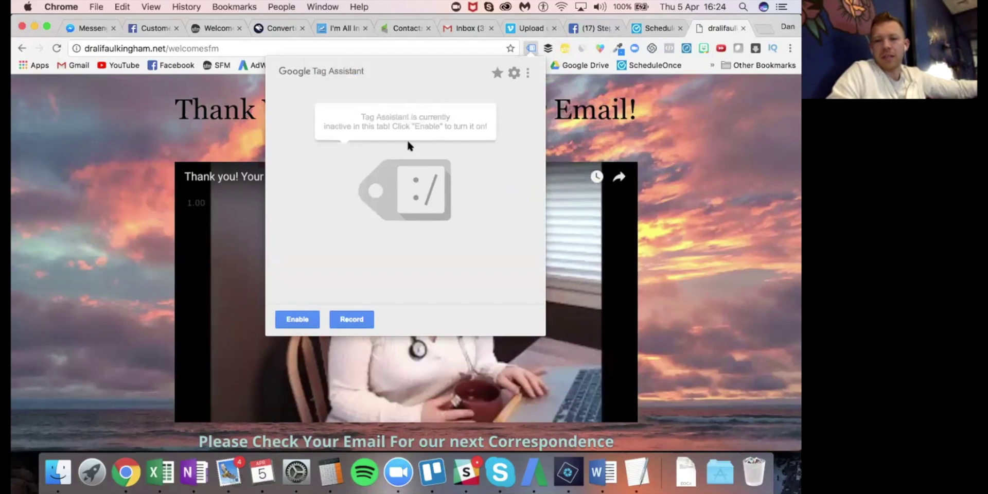
click(297, 319)
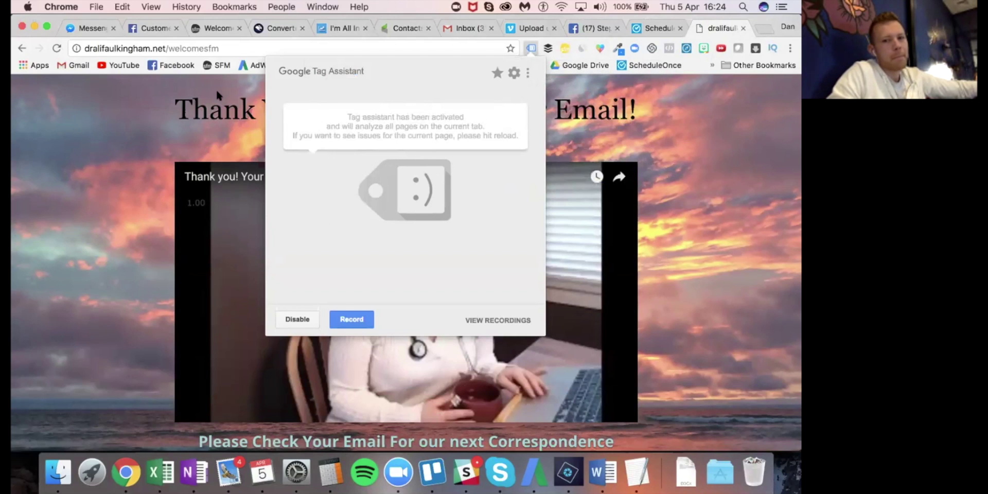
click(57, 48)
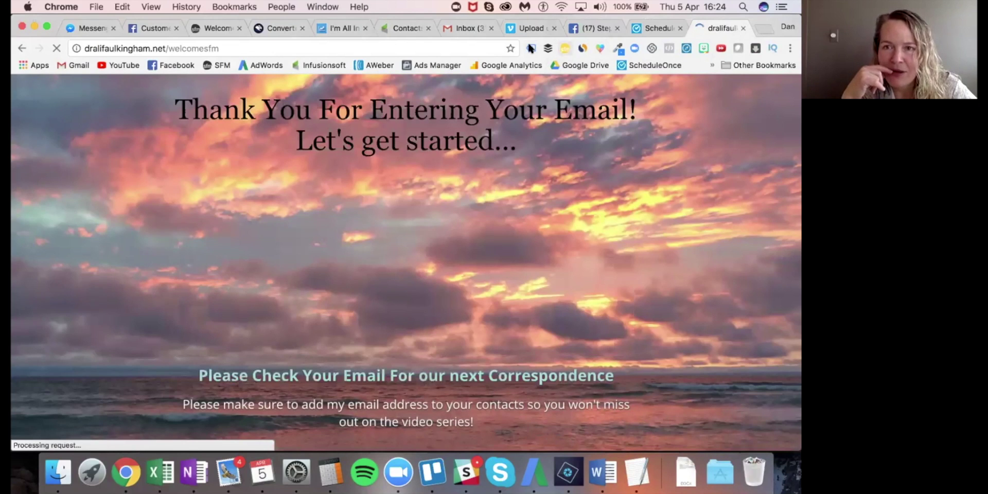
Examine the metadata of the AdWords Conversion Tracking tag in Tag Assistant, including its conversion ID and label.
click(531, 48)
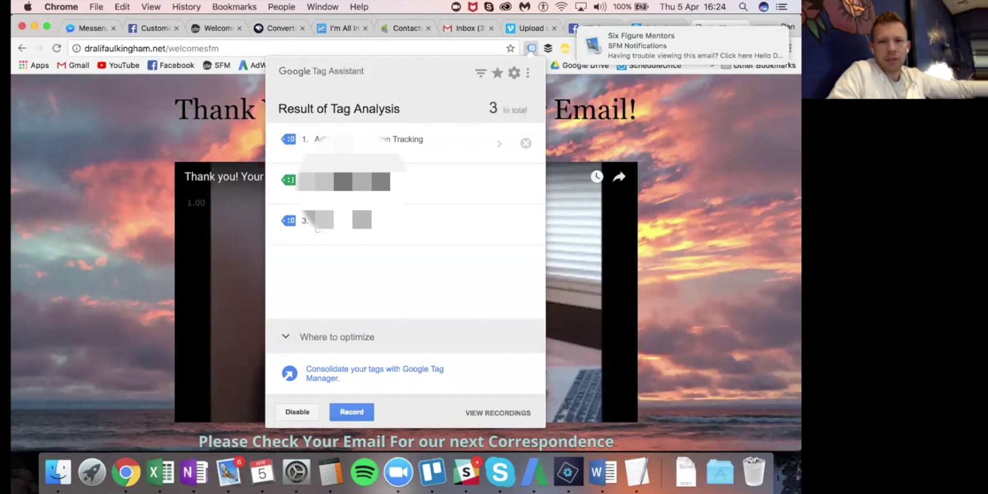
click(348, 137)
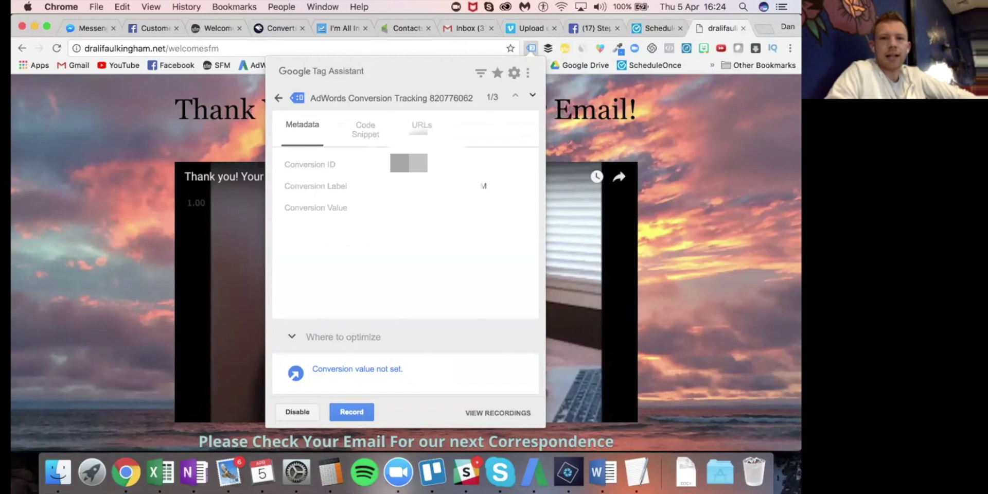
drag(391, 164, 348, 186)
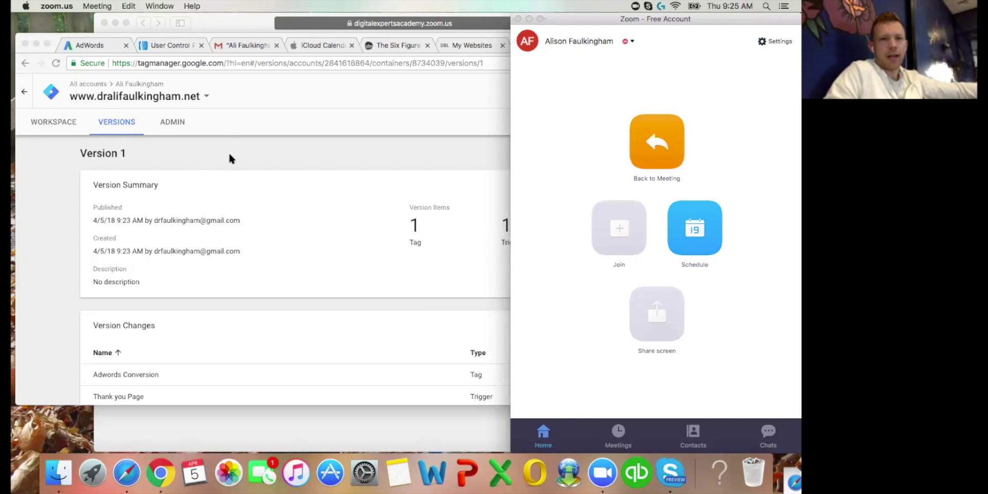
Switch to AdWords and review the Google Tag Manager installation instructions in the SFM Lead tag setup.
click(204, 157)
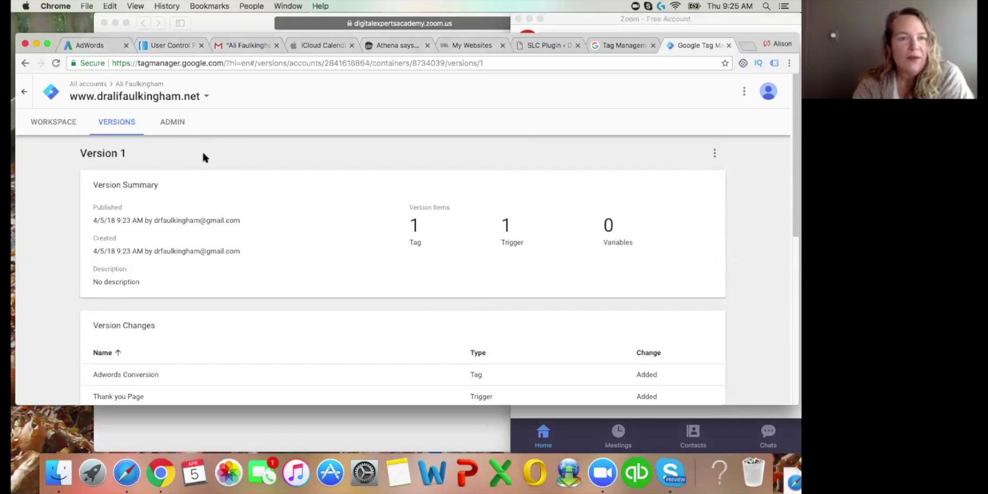
click(95, 48)
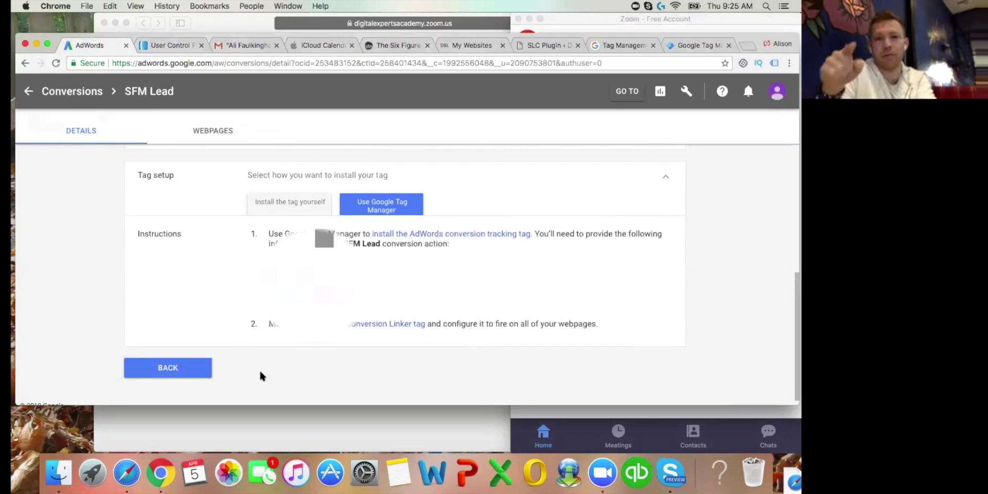
scroll(260, 376, up, 1)
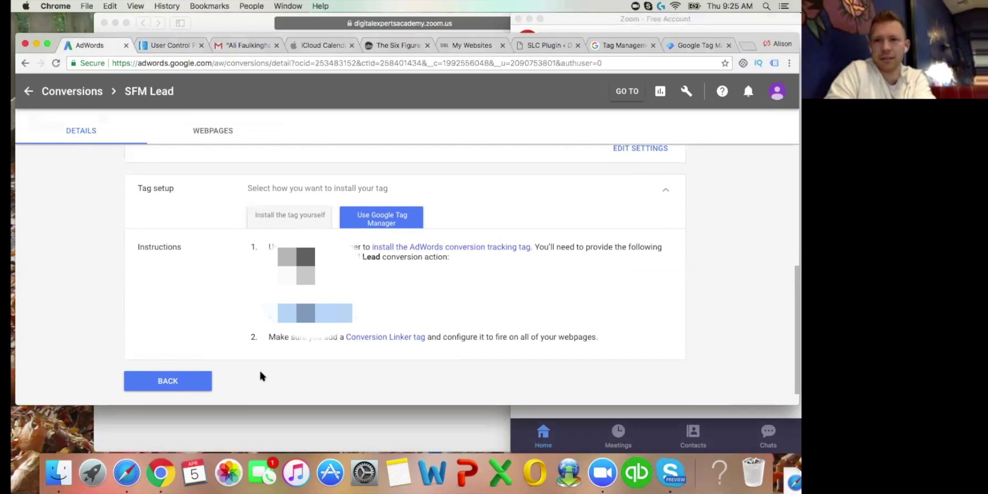
scroll(260, 375, down, 1)
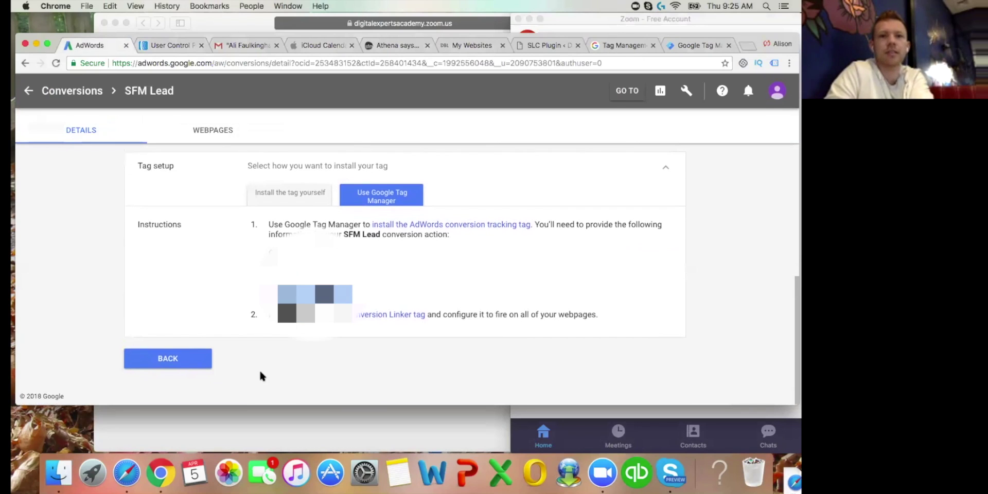